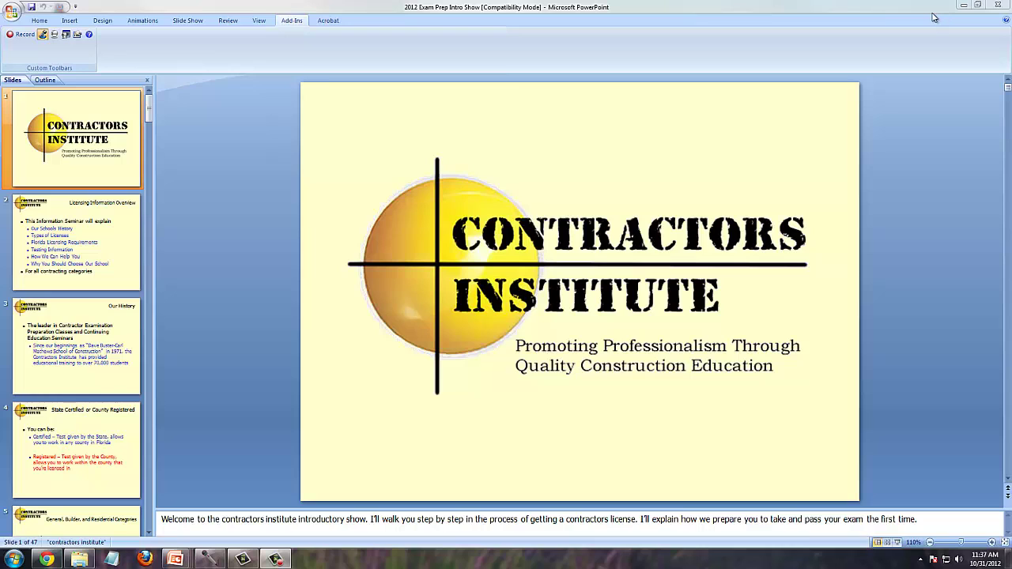
- Switch to the Home tab of the Contractors Institute exam prep presentation
left_click(40, 20)
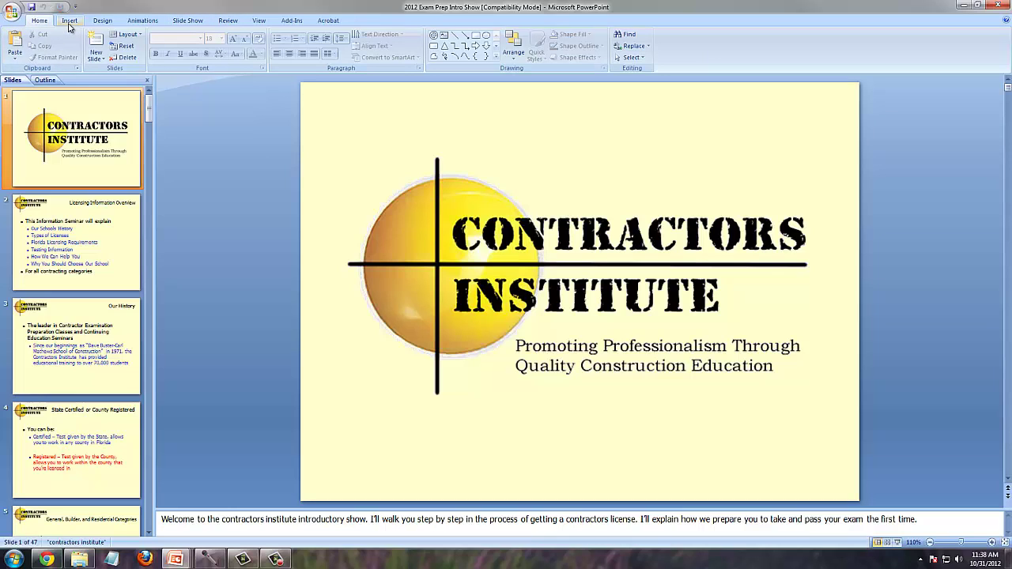
- Start a new, empty photo album from the Insert tab's Photo Album menu
left_click(70, 22)
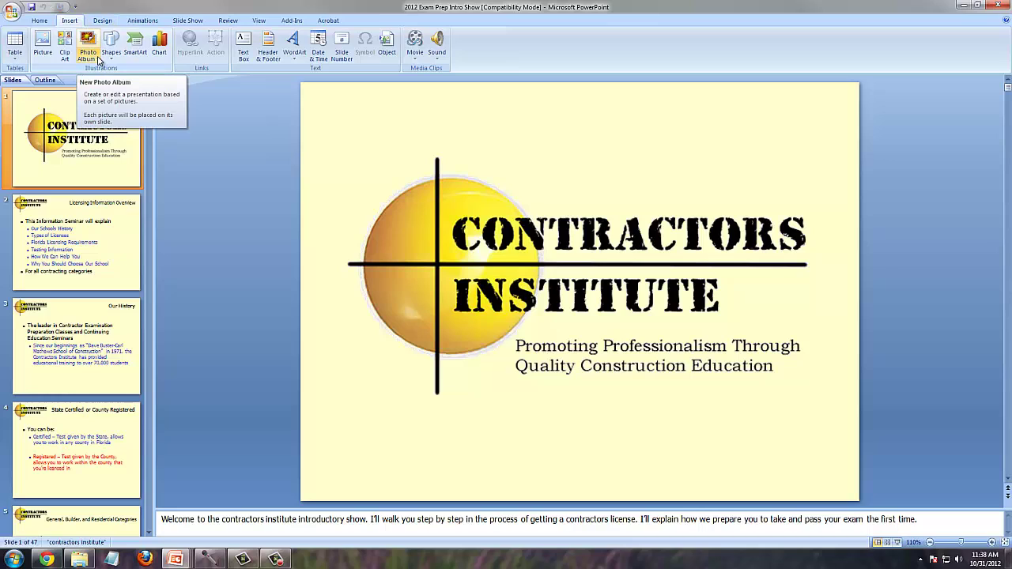
left_click(98, 61)
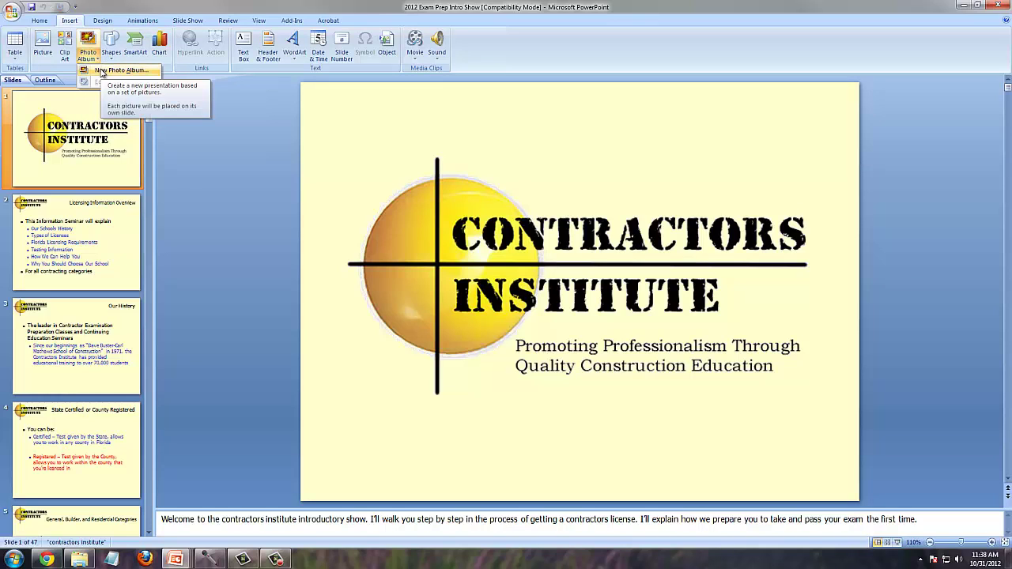
left_click(110, 71)
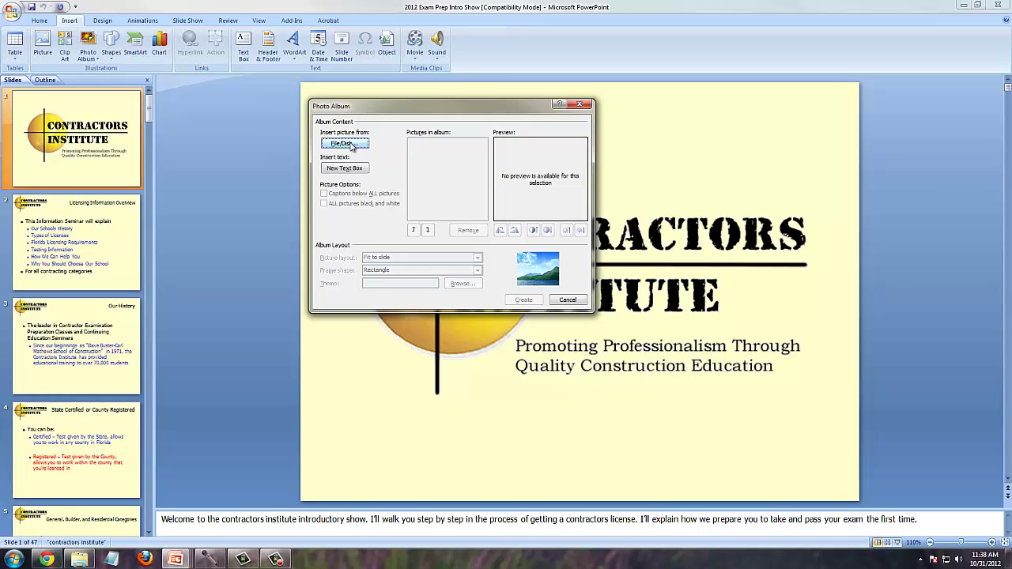
- Select all fifteen inspection photos, through steps, in the Class on Photo Album folder
left_click(345, 144)
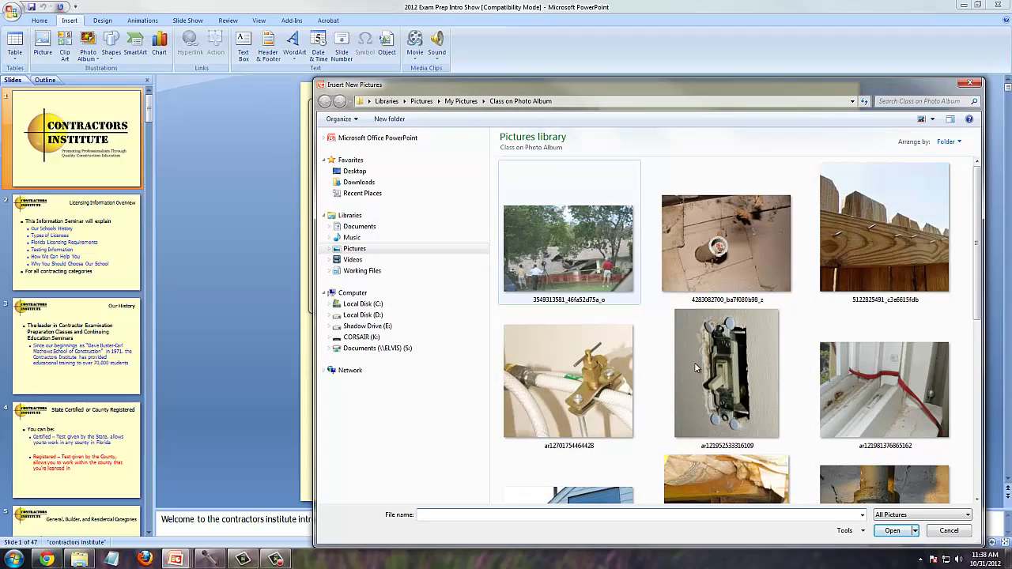
left_click(609, 273)
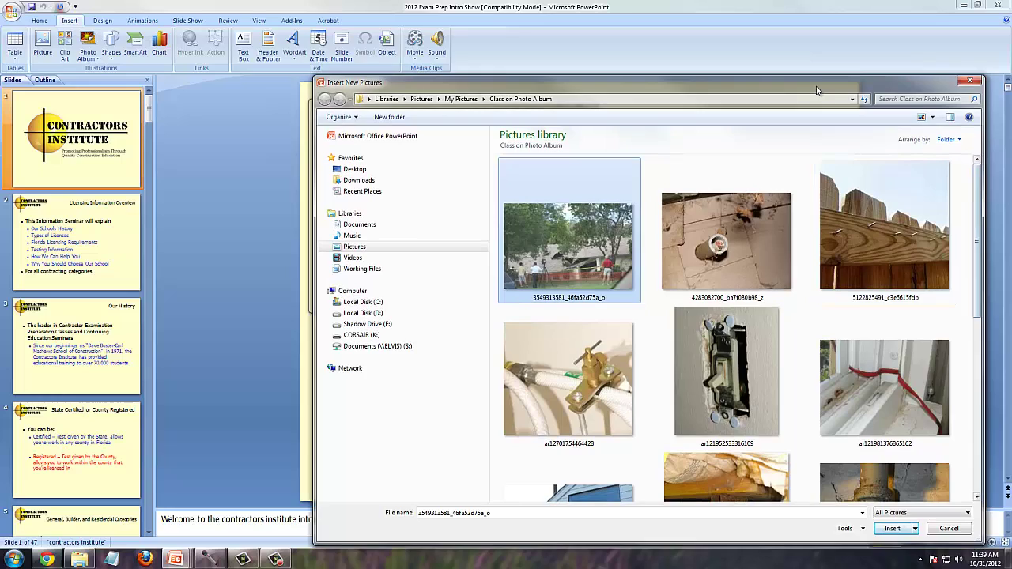
left_click_drag(815, 88, 717, 18)
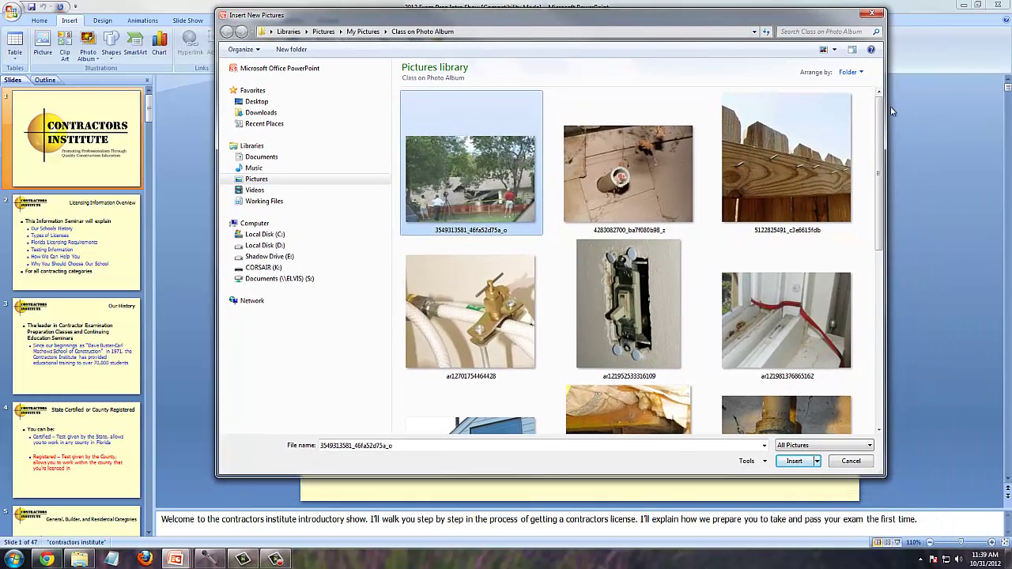
left_click_drag(883, 122, 884, 335)
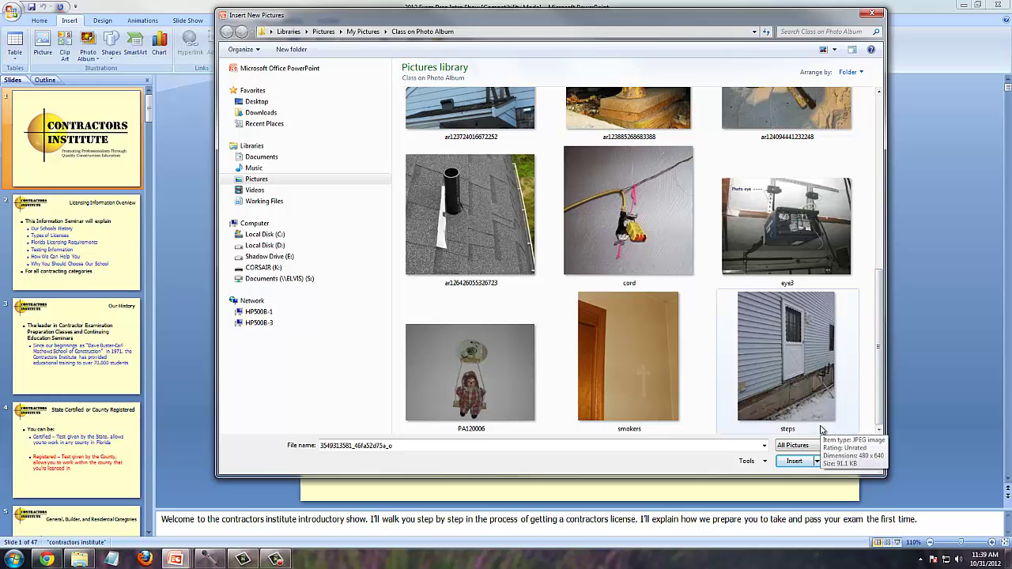
left_click(770, 390, "shift")
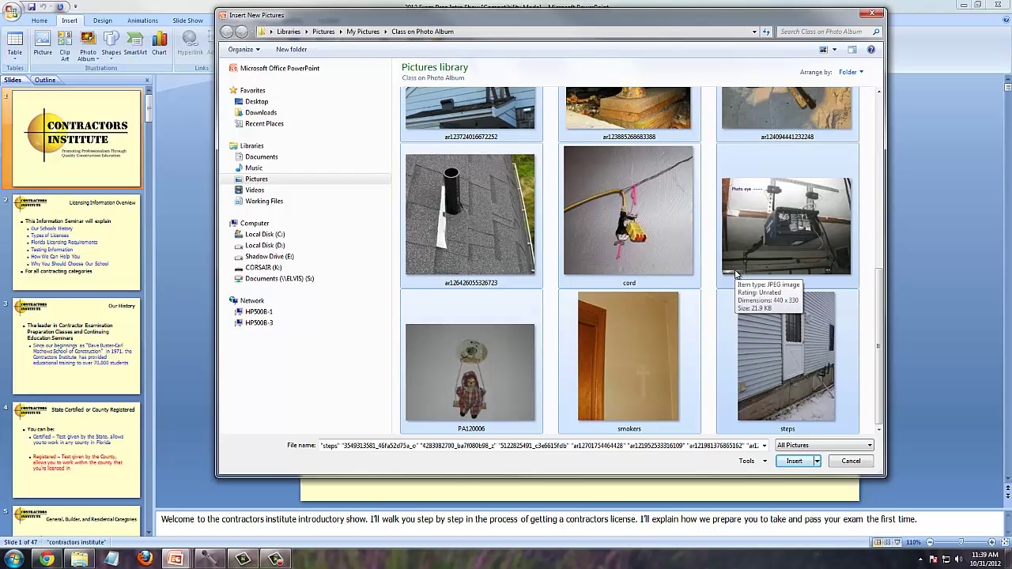
left_click(869, 347)
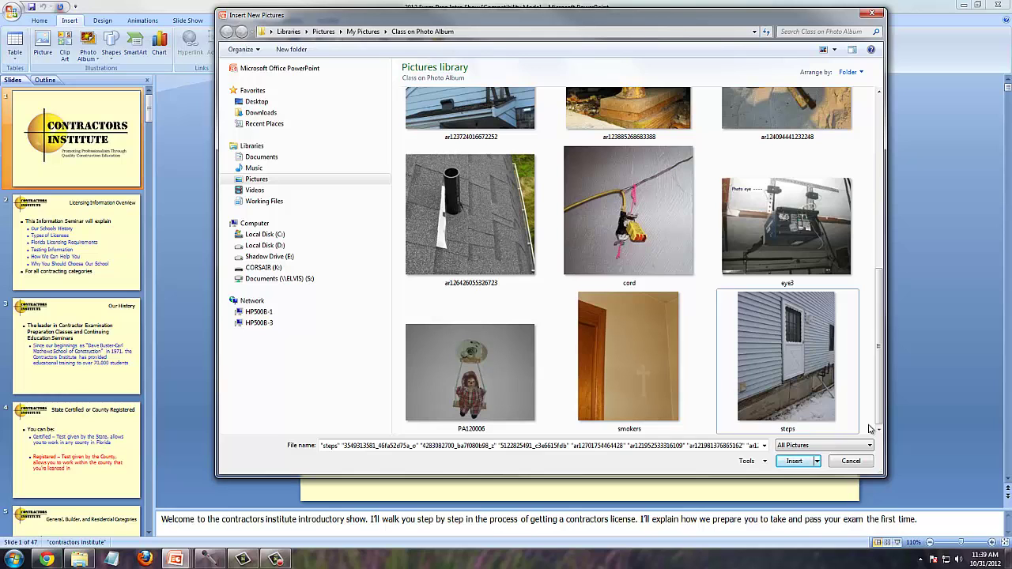
left_click_drag(869, 428, 408, 95)
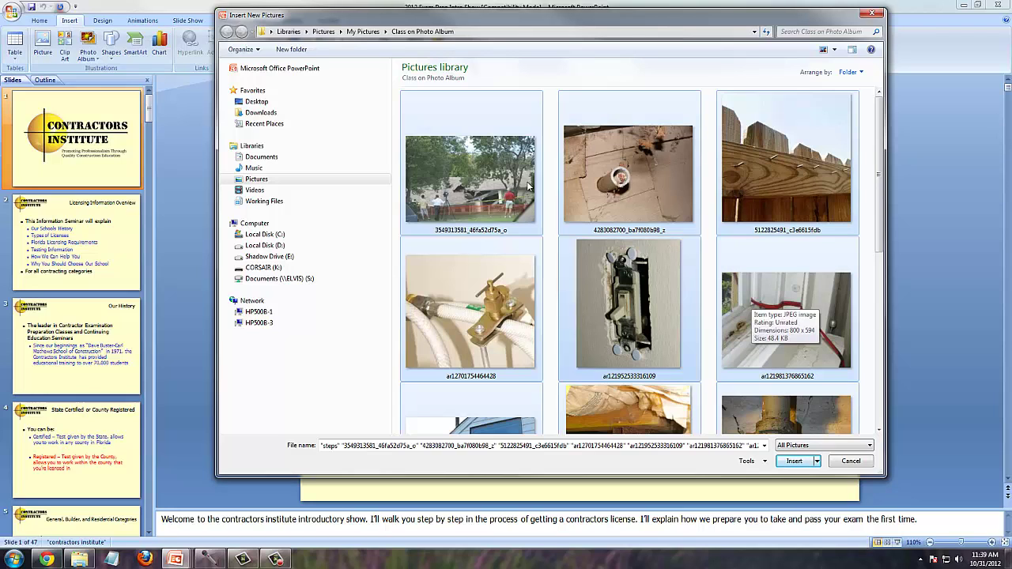
- Insert the chosen photos into the album and preview pictures 1 through 7
left_click(794, 462)
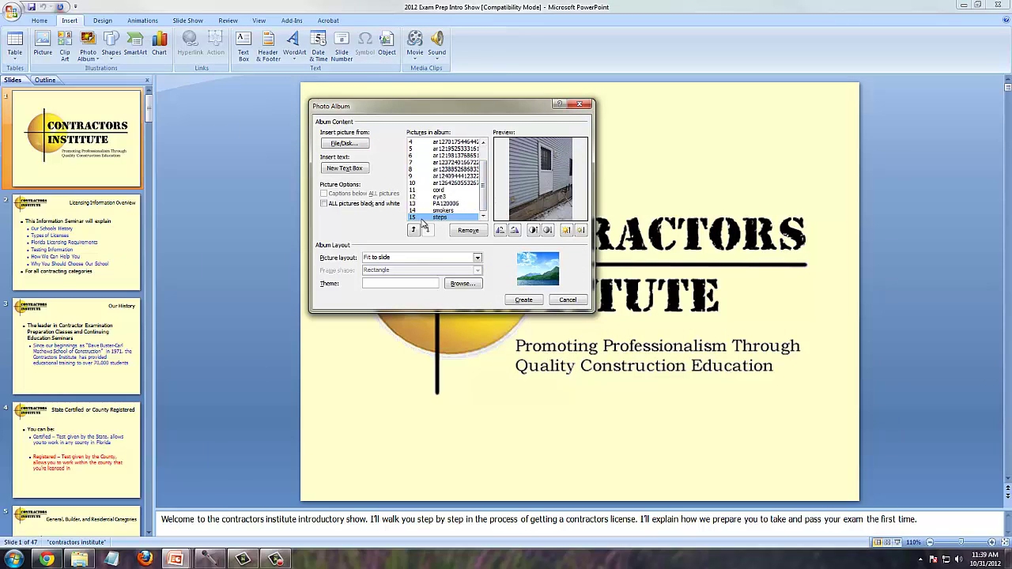
scroll(487, 198, "up", 1)
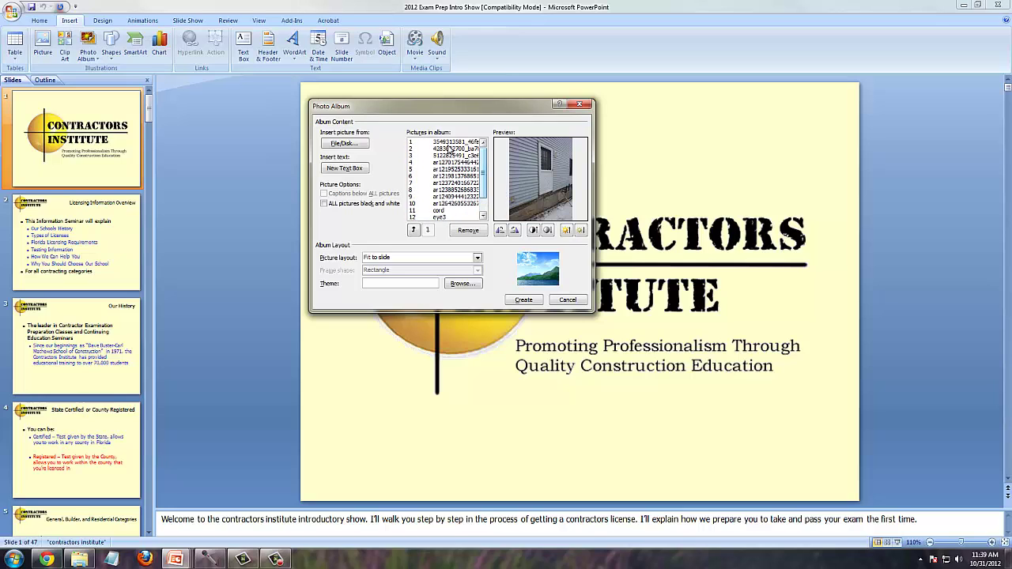
left_click(445, 142)
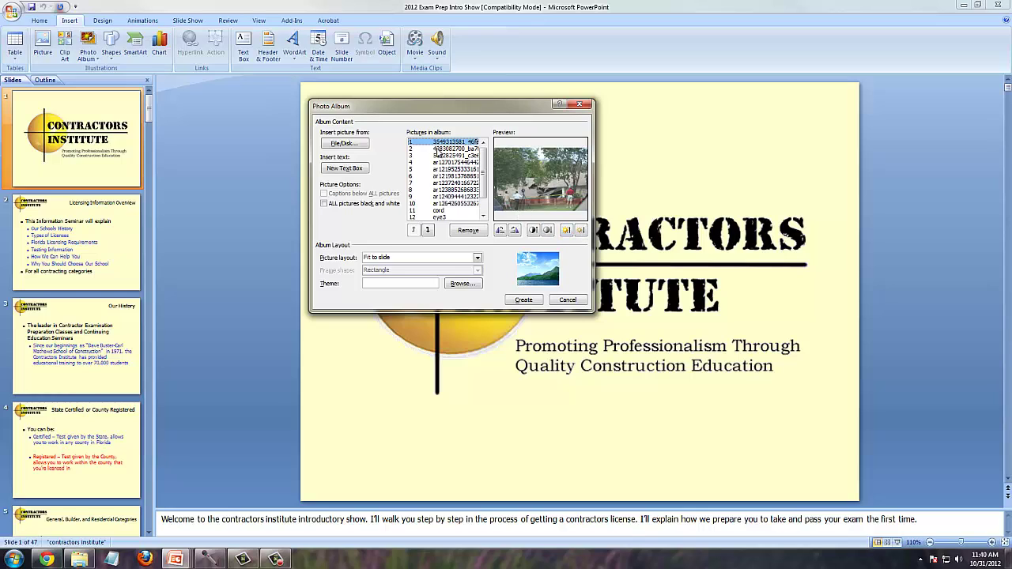
left_click(440, 149)
left_click(447, 163)
left_click(450, 169)
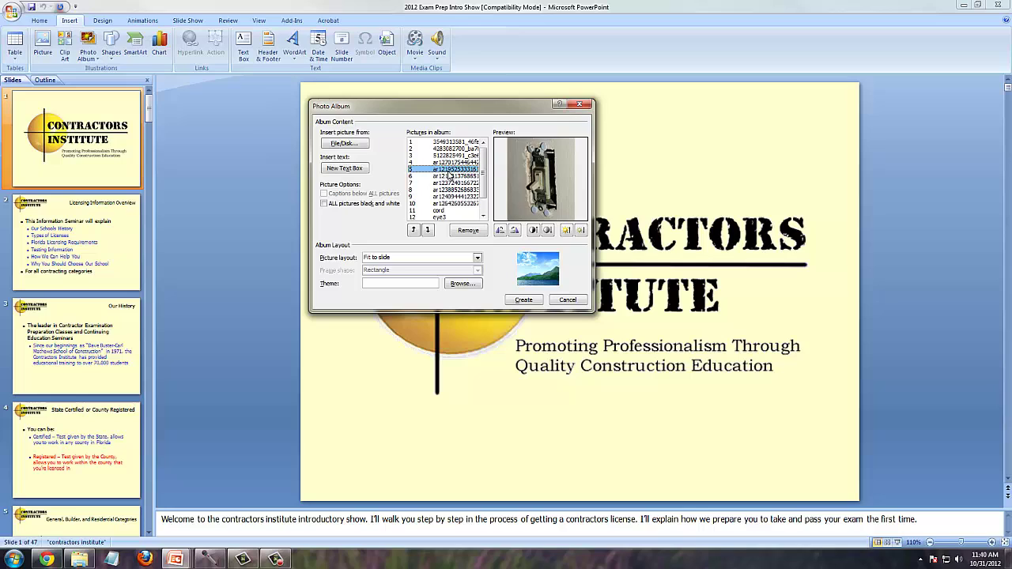
left_click(450, 176)
left_click(451, 183)
- Preview pictures 8 through eye3, then create the 16-slide photo album
left_click(451, 190)
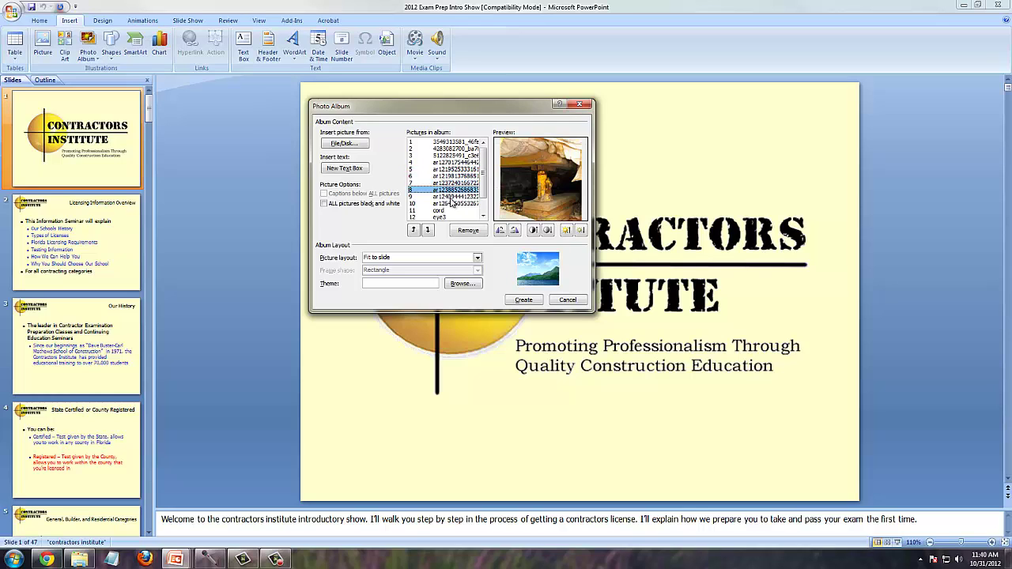
left_click(452, 196)
left_click(451, 204)
left_click(450, 210)
left_click(448, 216)
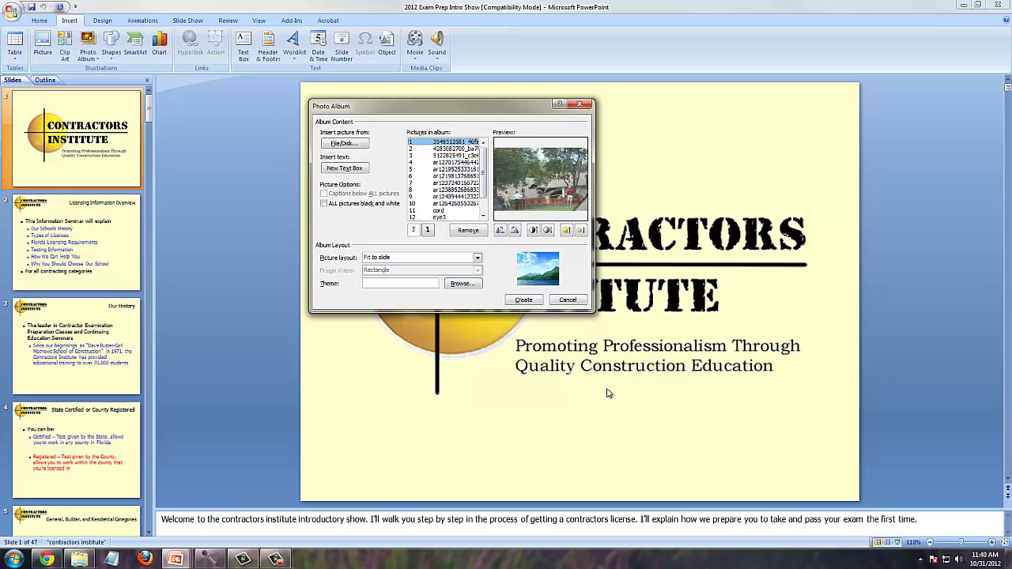
left_click(449, 143)
left_click(528, 301)
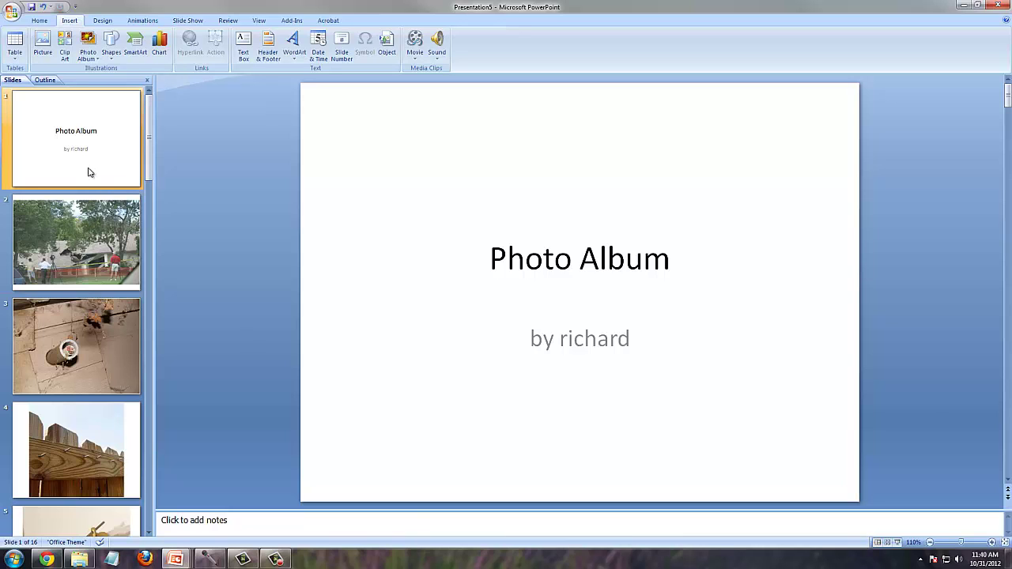
- Step through album slides 2 to 9, briefly revisiting the house photo on slide 8
key("Down")
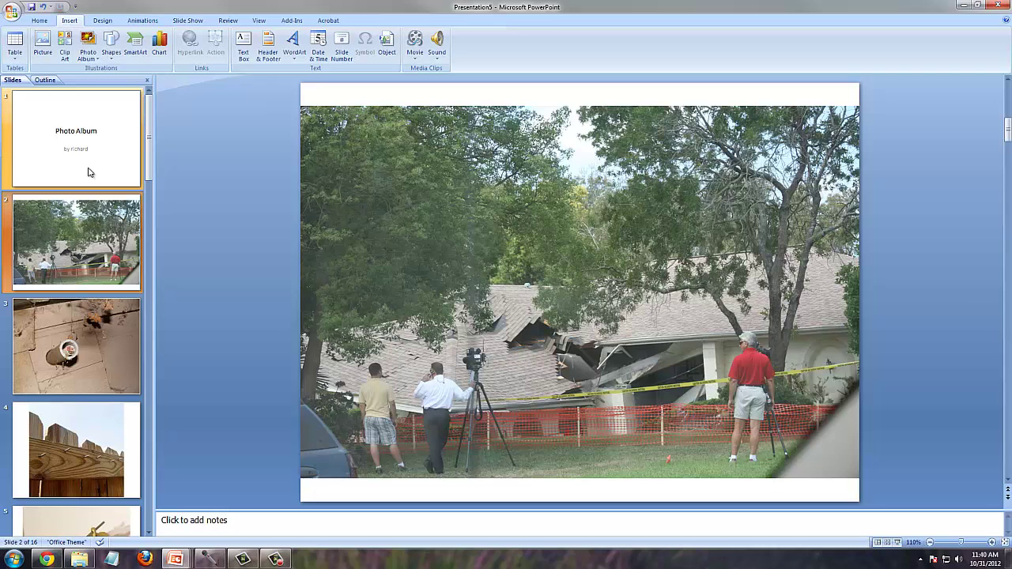
key("Down")
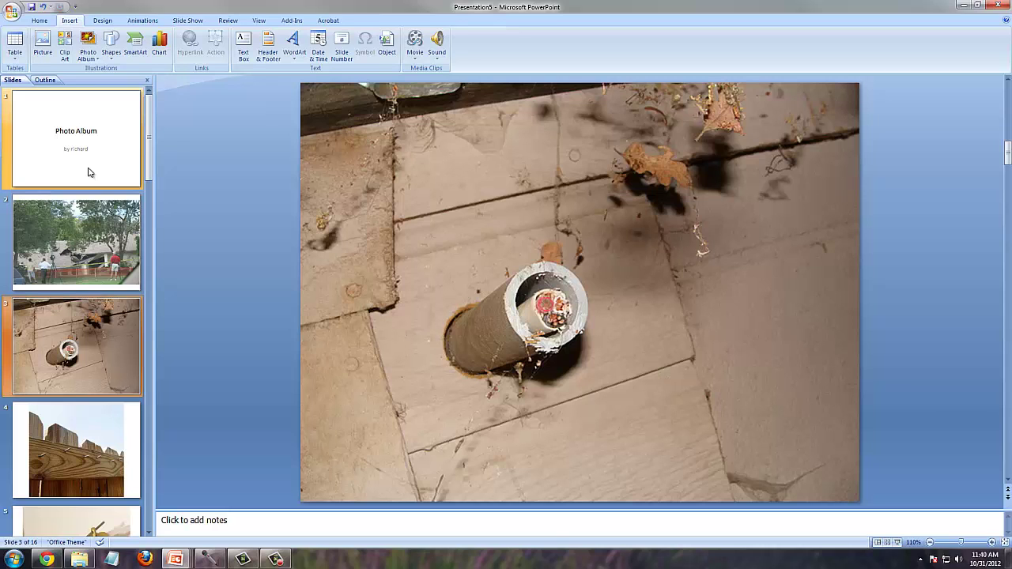
key("Down")
key("Down")
key("Down")
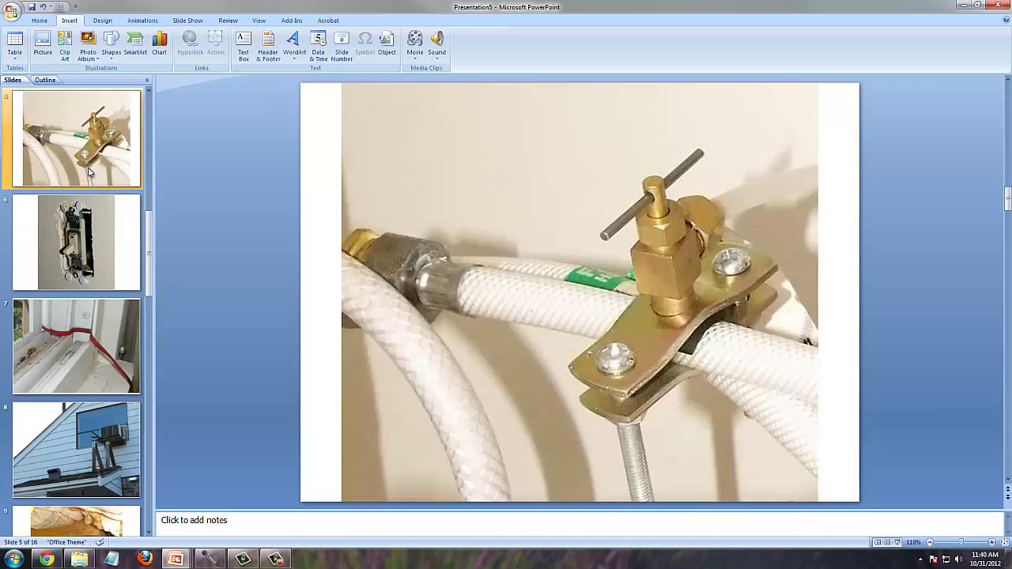
key("Down")
key("Down")
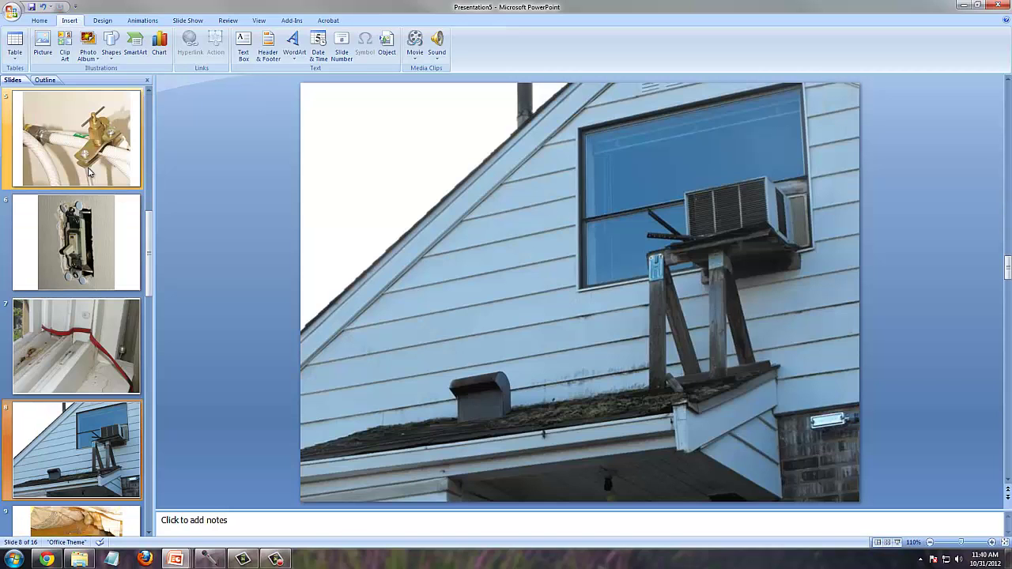
key("Down")
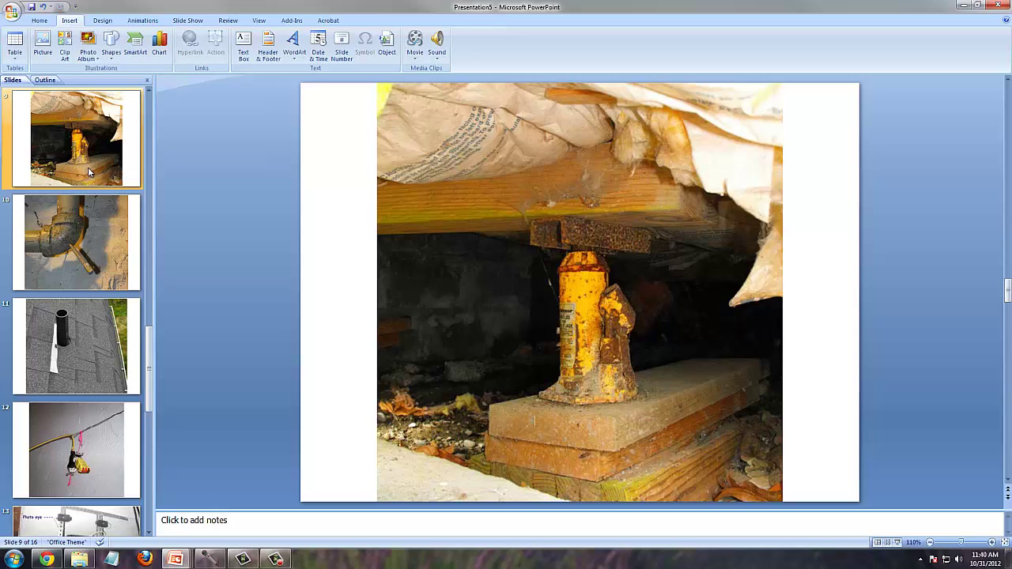
key("Up")
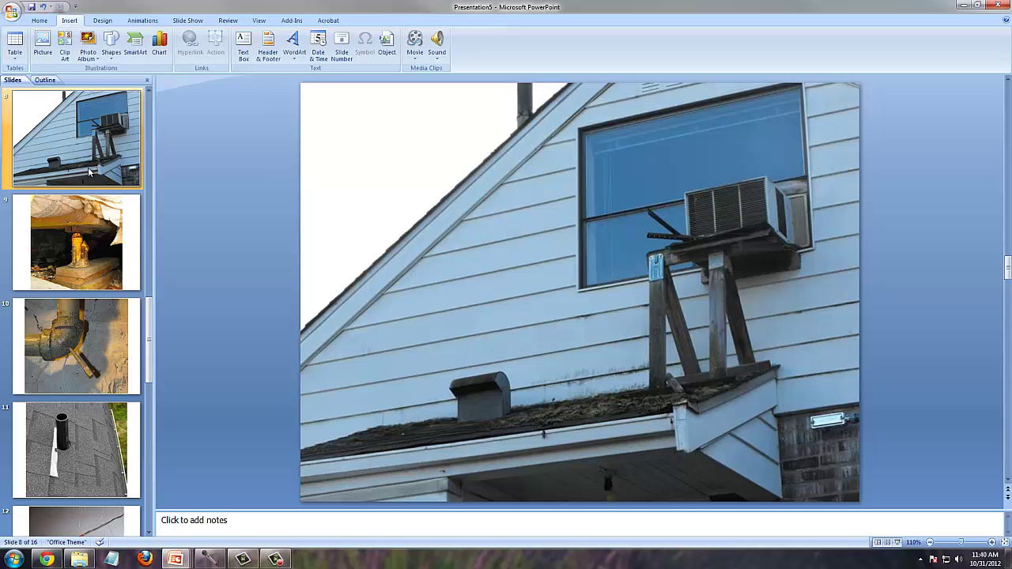
key("Down")
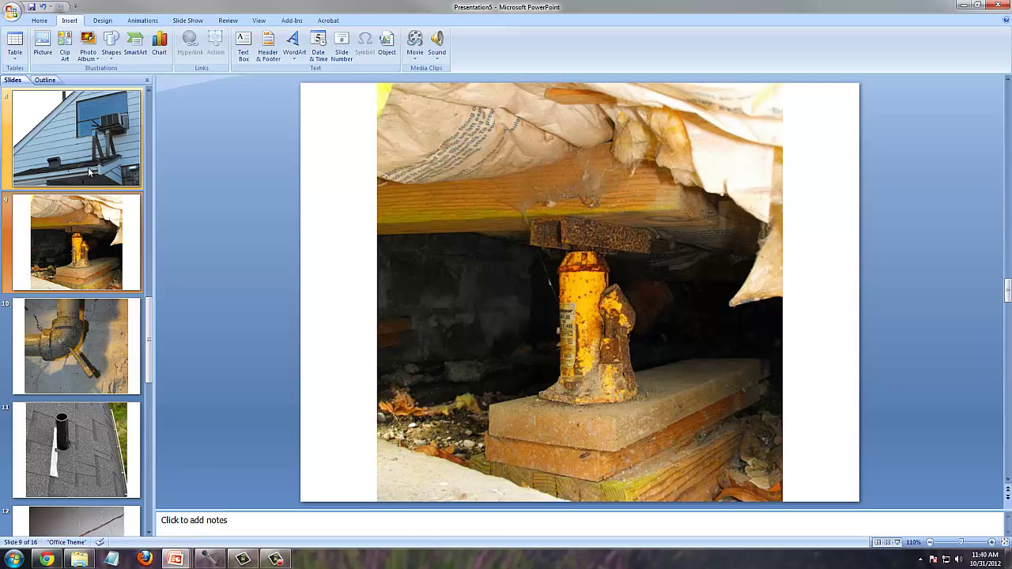
- Continue through the pipe, outlet, garage opener, clown and door photos to slide 16, then return to slide 11
key("Down")
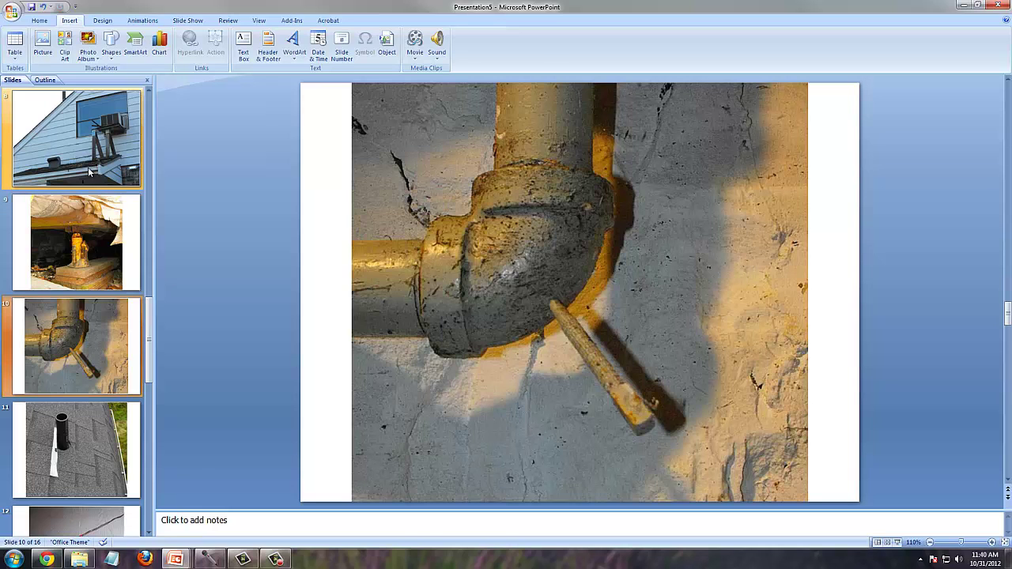
key("Down")
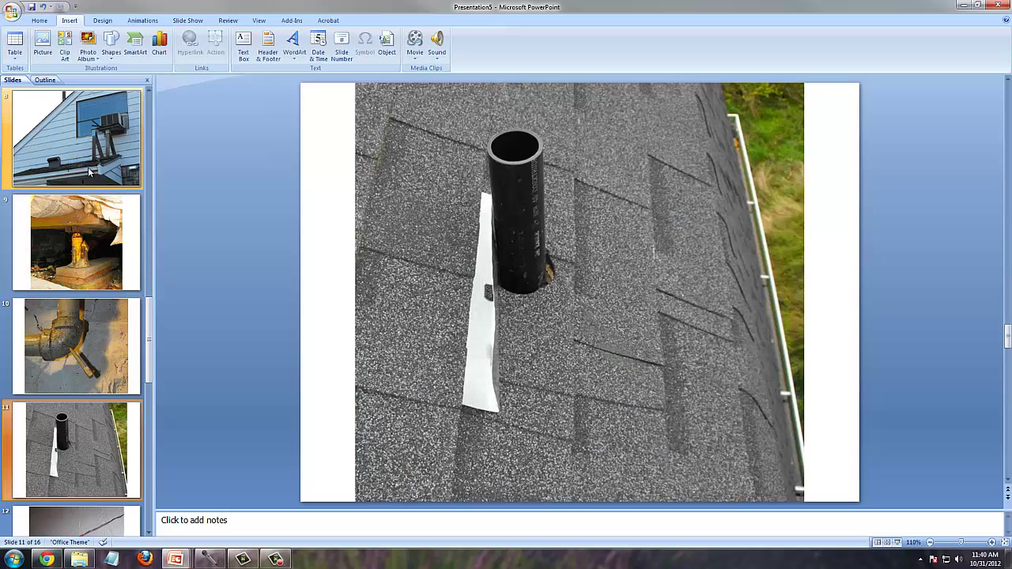
key("Down")
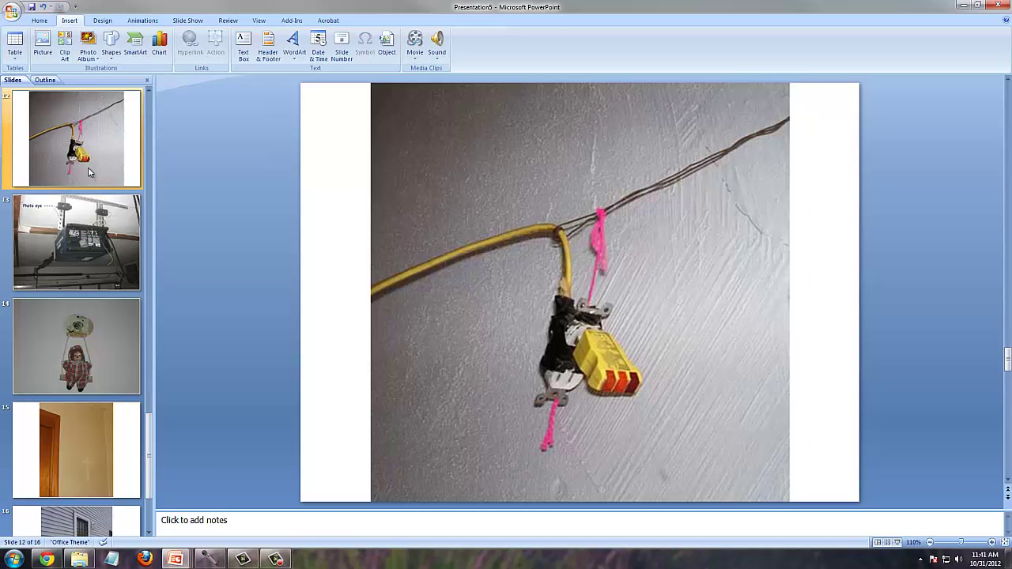
key("Down")
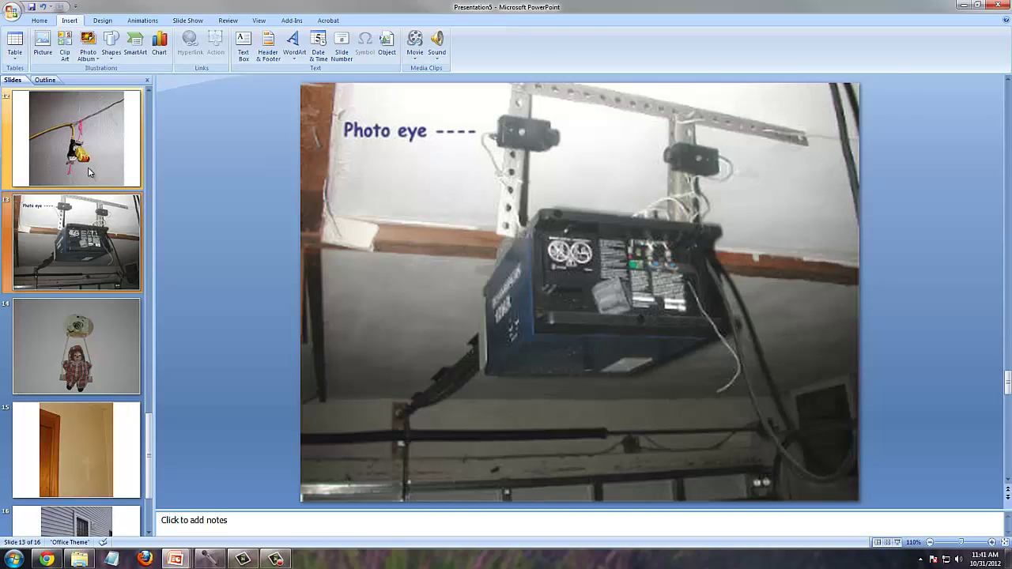
key("Down")
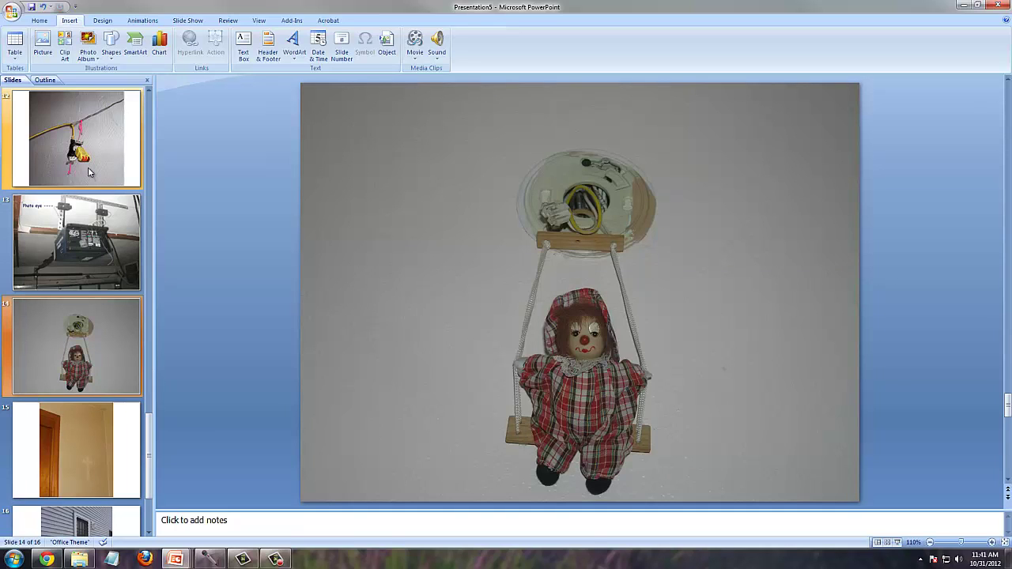
key("Down")
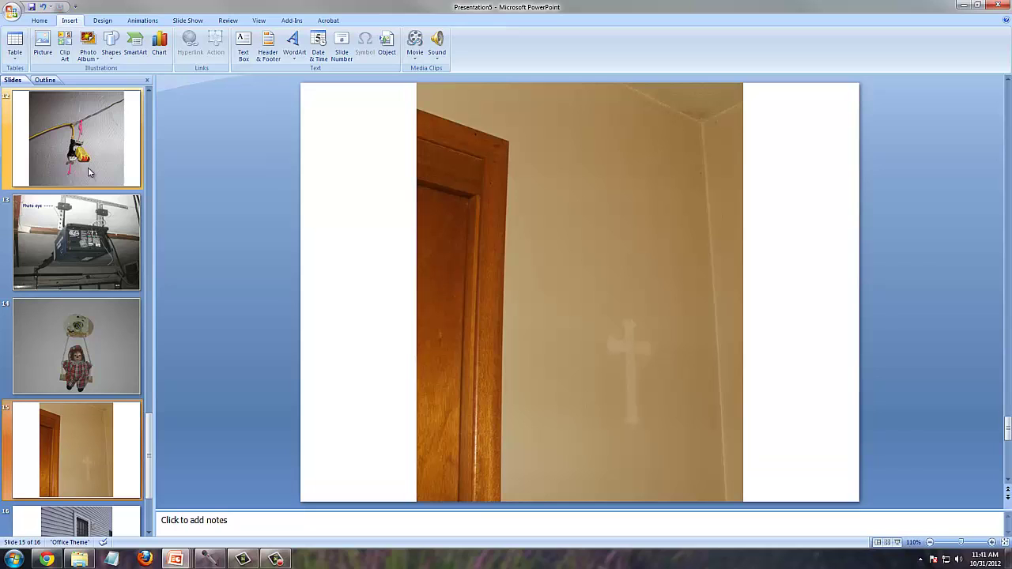
key("Down")
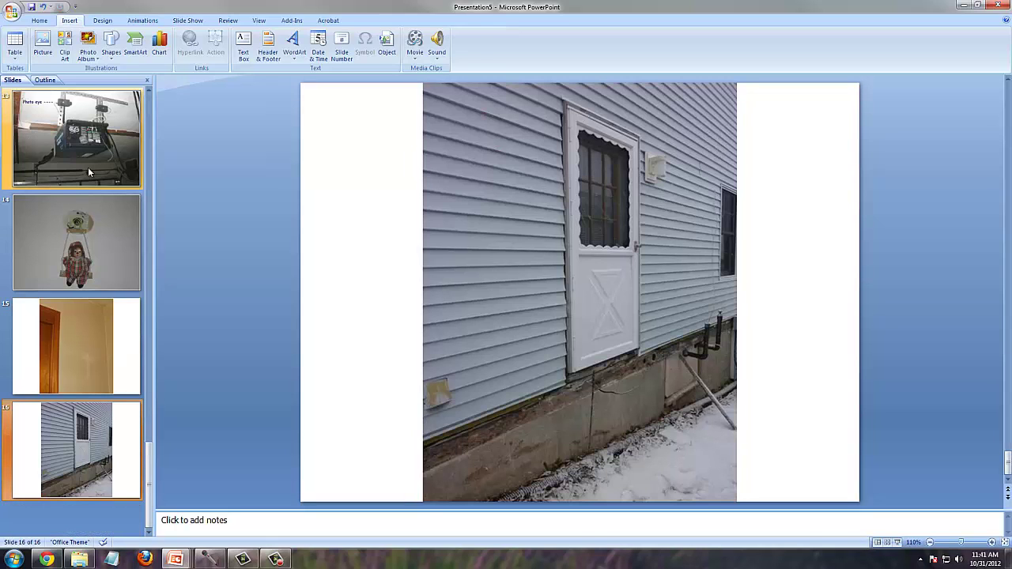
key("Up")
key("Up")
key("Up")
key("Up")
key("Up")
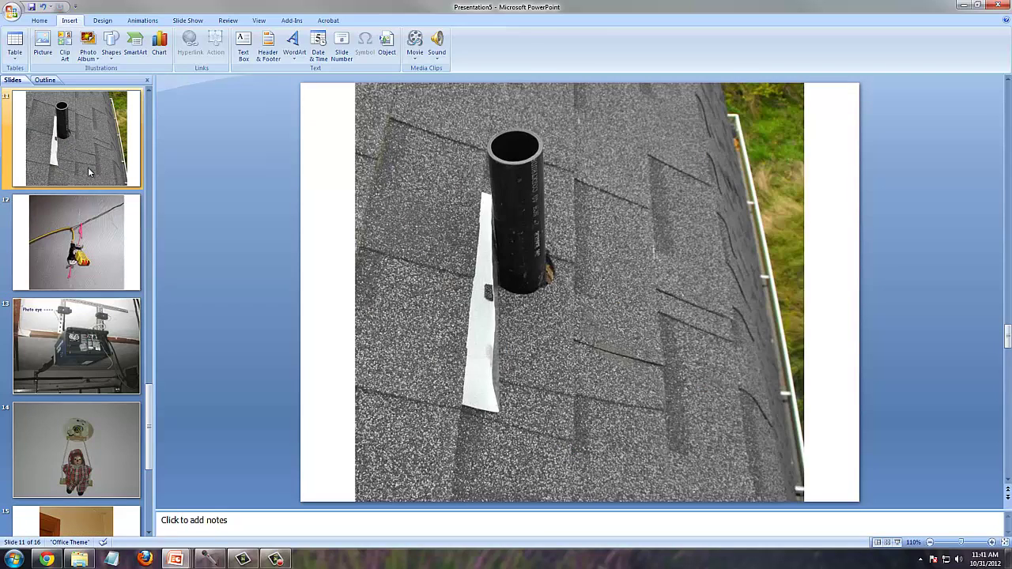
scroll(50, 247, "up", 10)
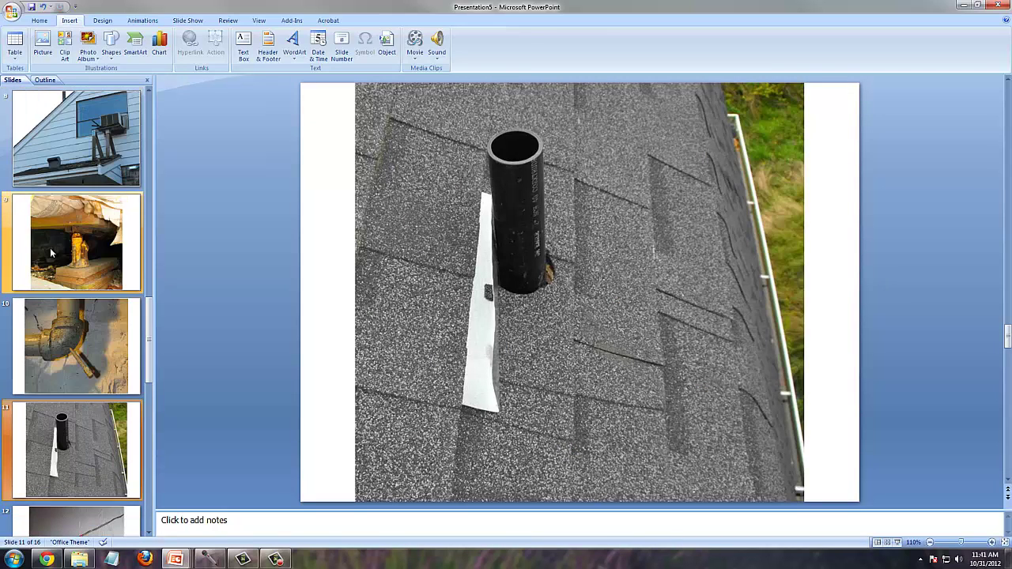
- Select the slide 1 Photo Album title slide thumbnail
left_click(70, 146)
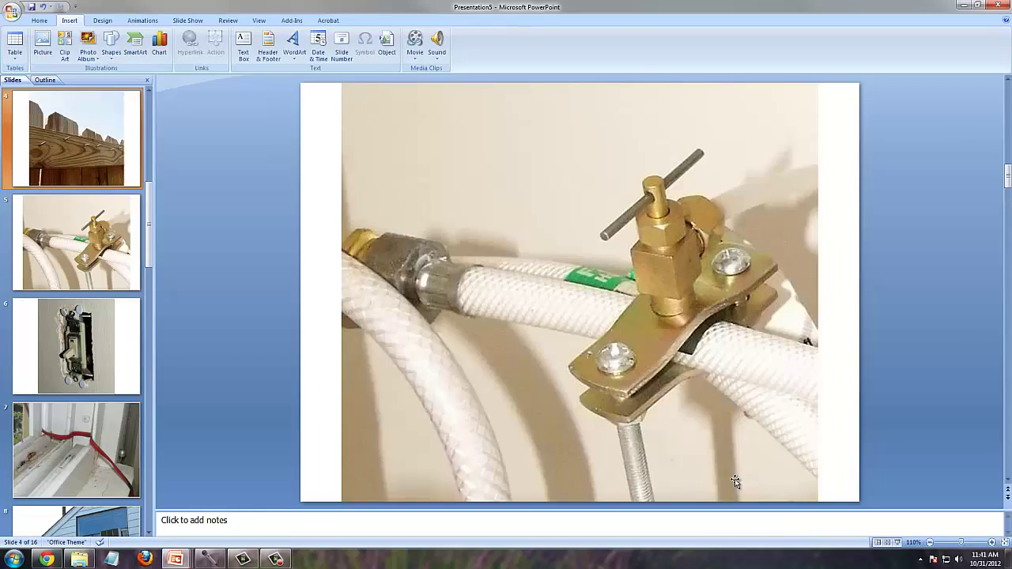
scroll(735, 484, "up", 1)
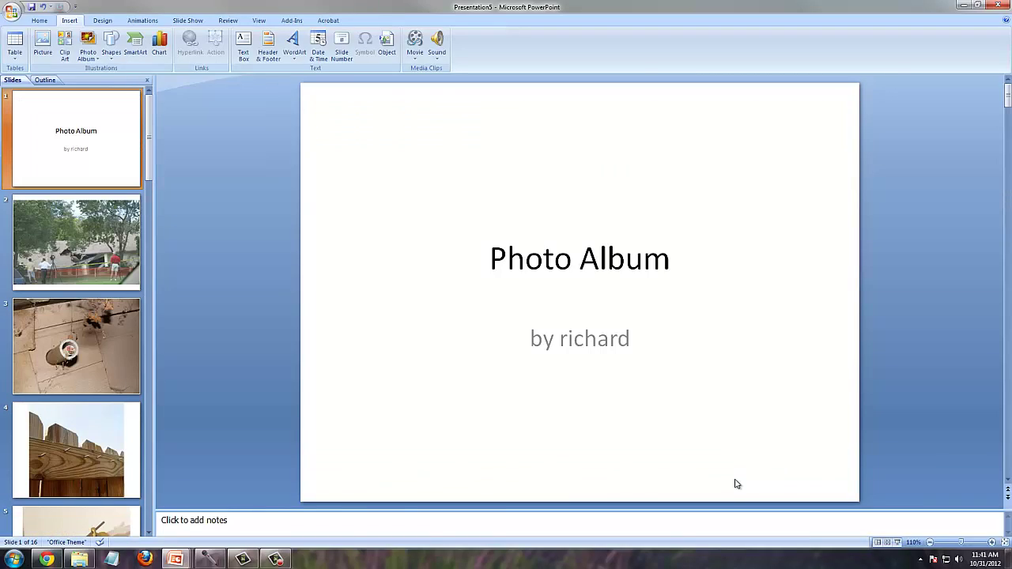
- Undo the generated album slides with Ctrl+Z until none remain
key("ctrl+z")
key("ctrl+z")
key("ctrl+z")
key("ctrl+z")
key("ctrl+z")
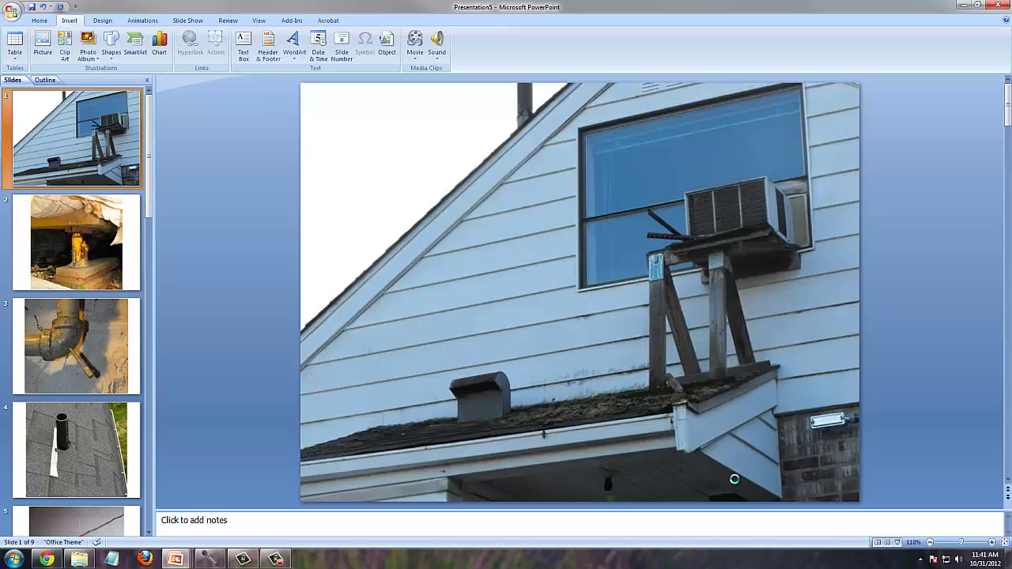
key("ctrl+z")
key("ctrl+z")
key("ctrl+z")
key("ctrl+z")
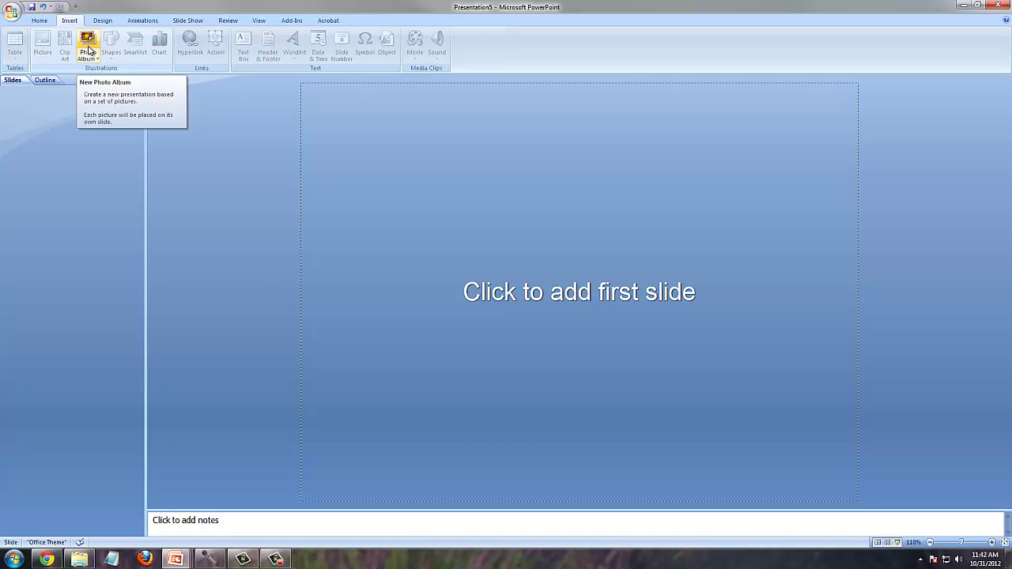
- Start a new photo album and insert all fifteen folder pictures, from the first through steps
left_click(87, 44)
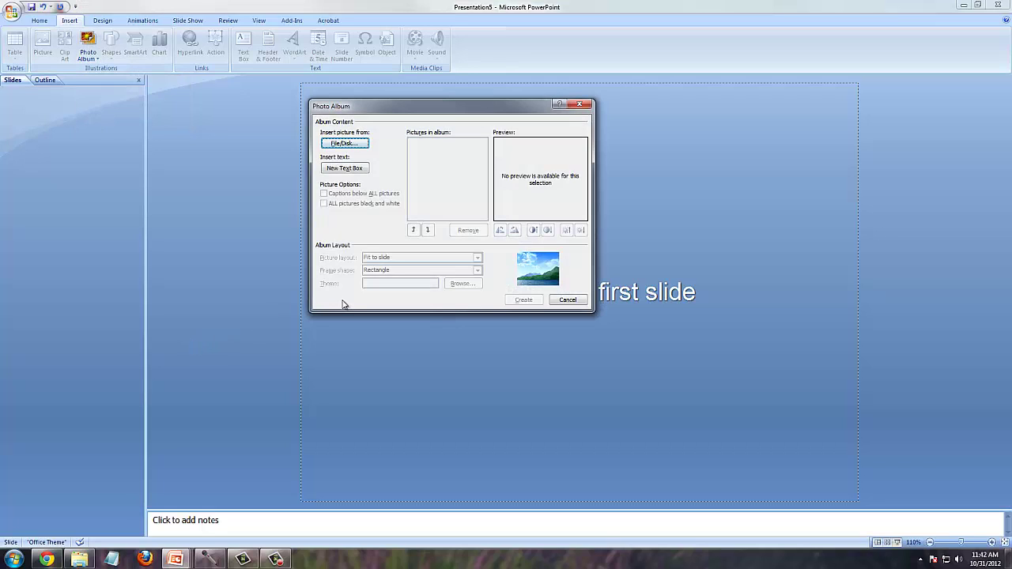
left_click(355, 146)
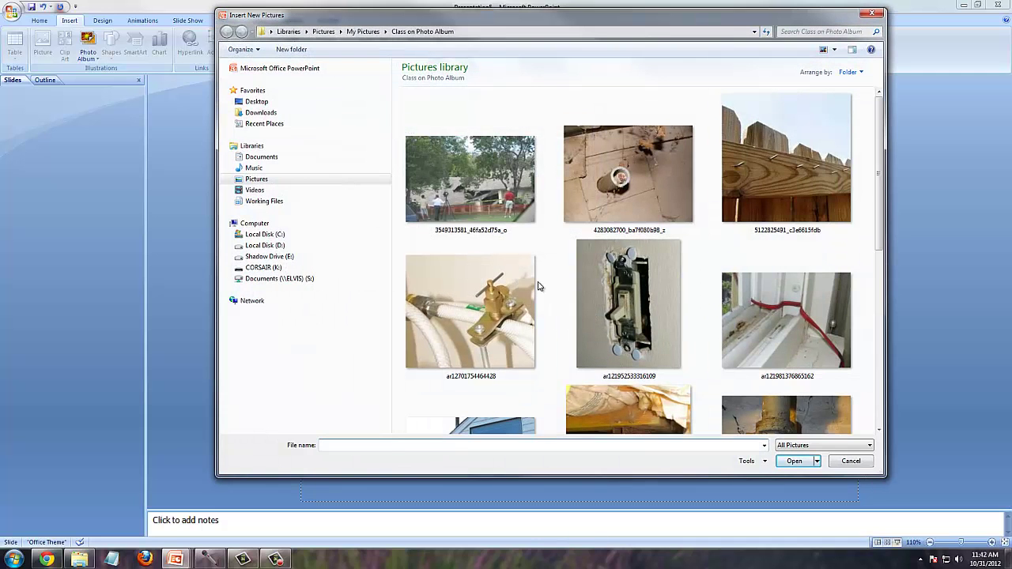
left_click(459, 206)
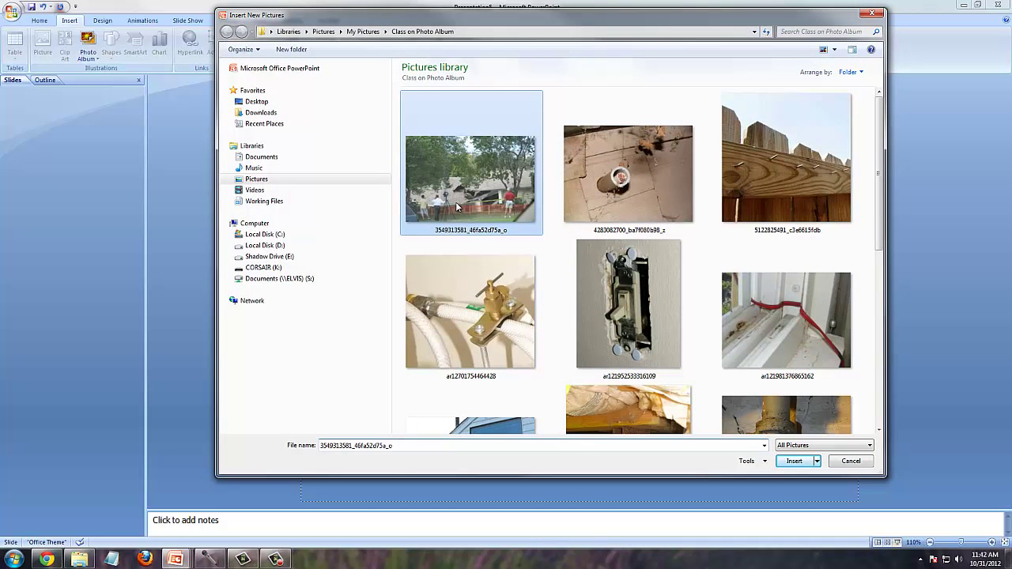
scroll(884, 226, "down", 1)
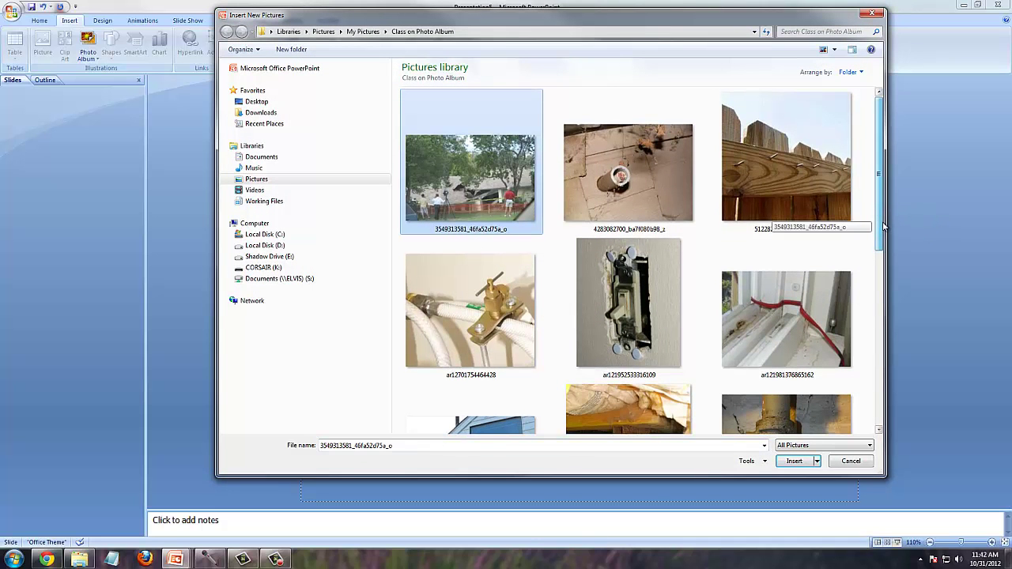
scroll(884, 226, "down", 5)
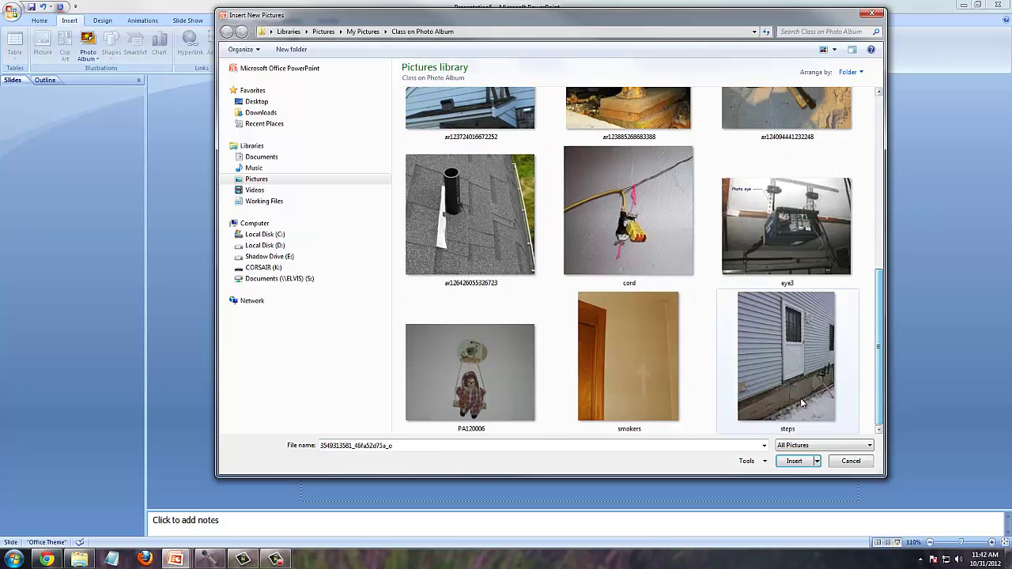
left_click(802, 403, "shift")
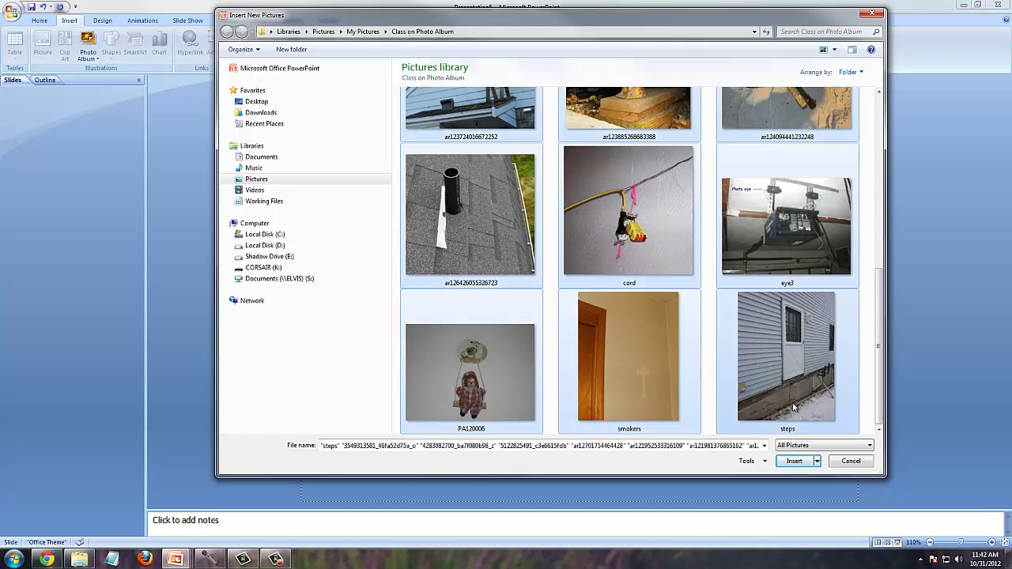
left_click(795, 461)
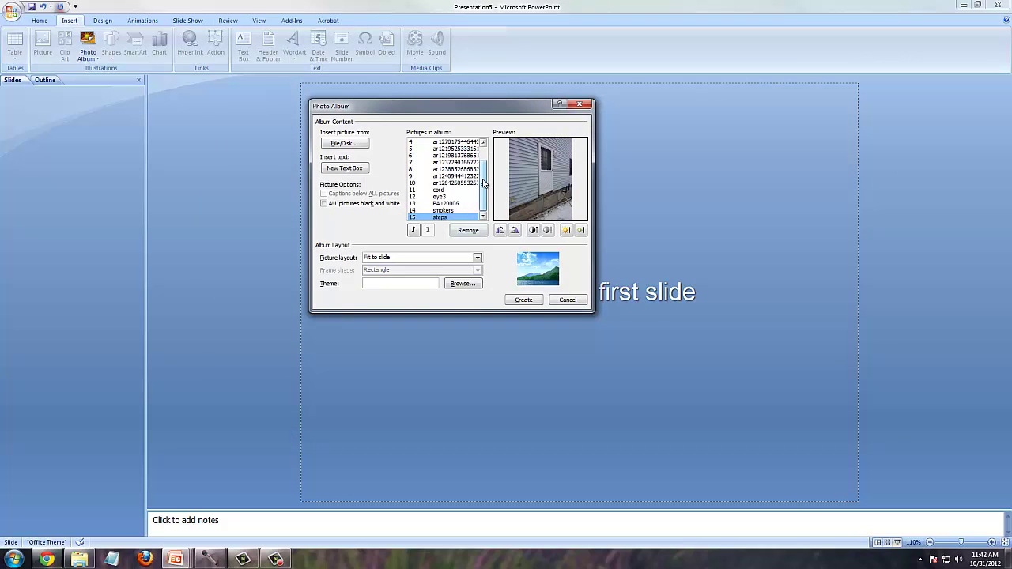
- Set the album's picture layout to 4 pictures per slide
left_click_drag(484, 183, 480, 153)
left_click(454, 142)
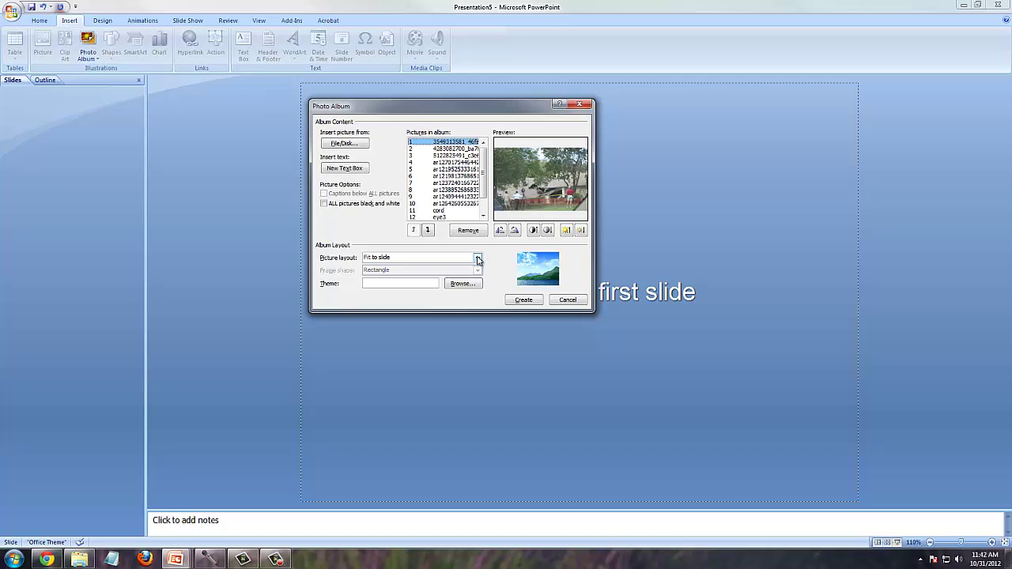
left_click(478, 260)
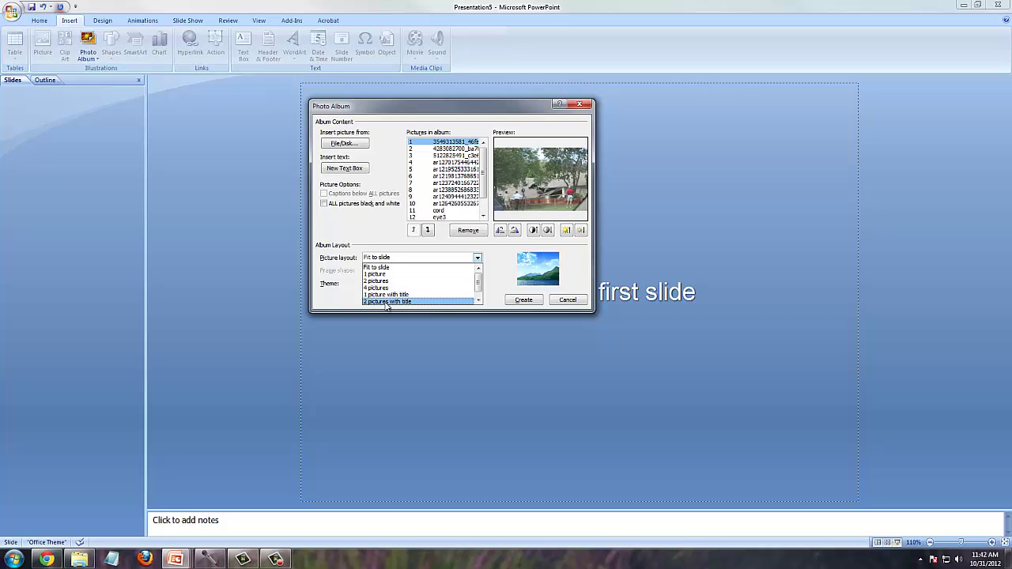
left_click(478, 299)
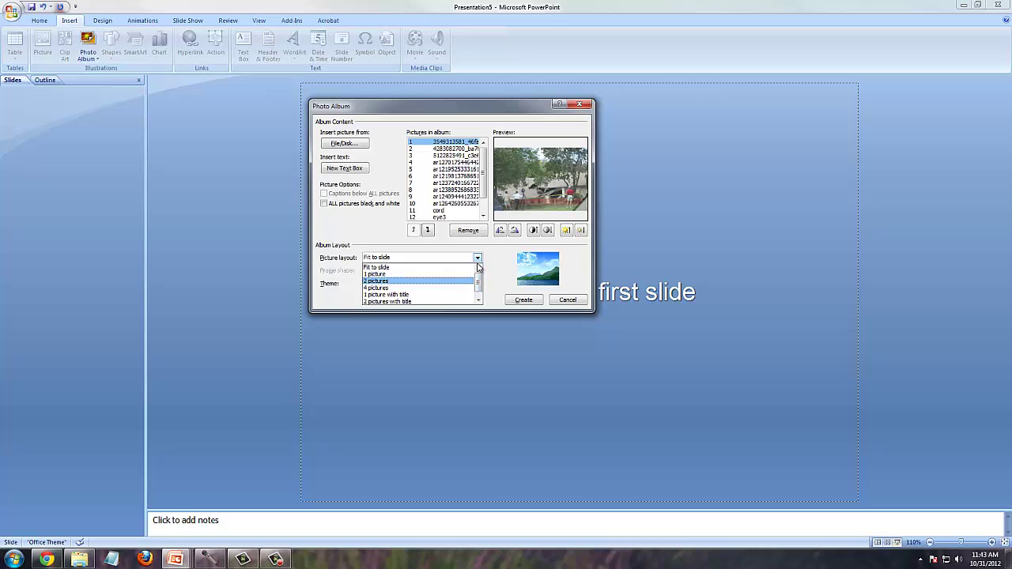
scroll(421, 290, "up", 1)
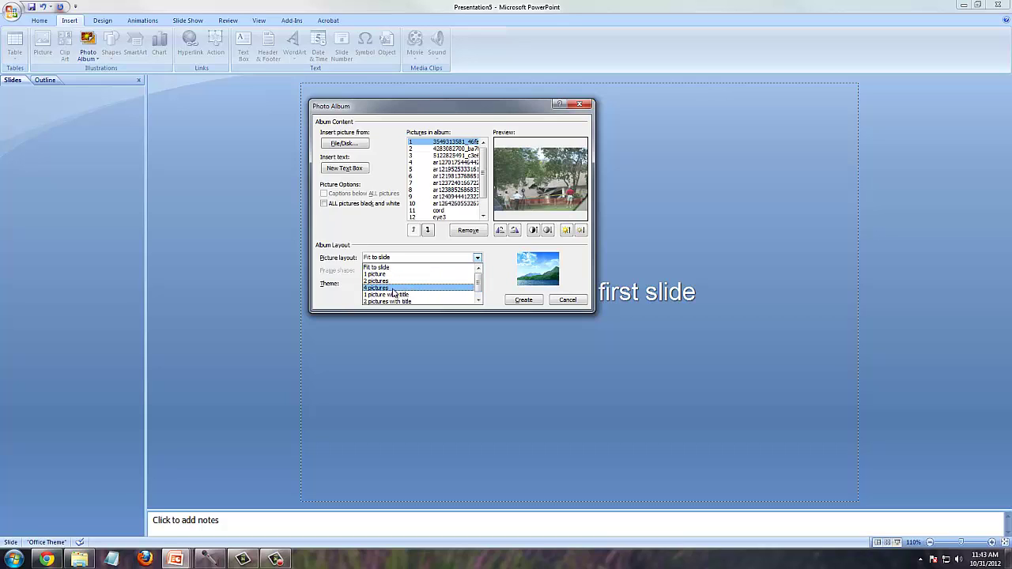
left_click(393, 288)
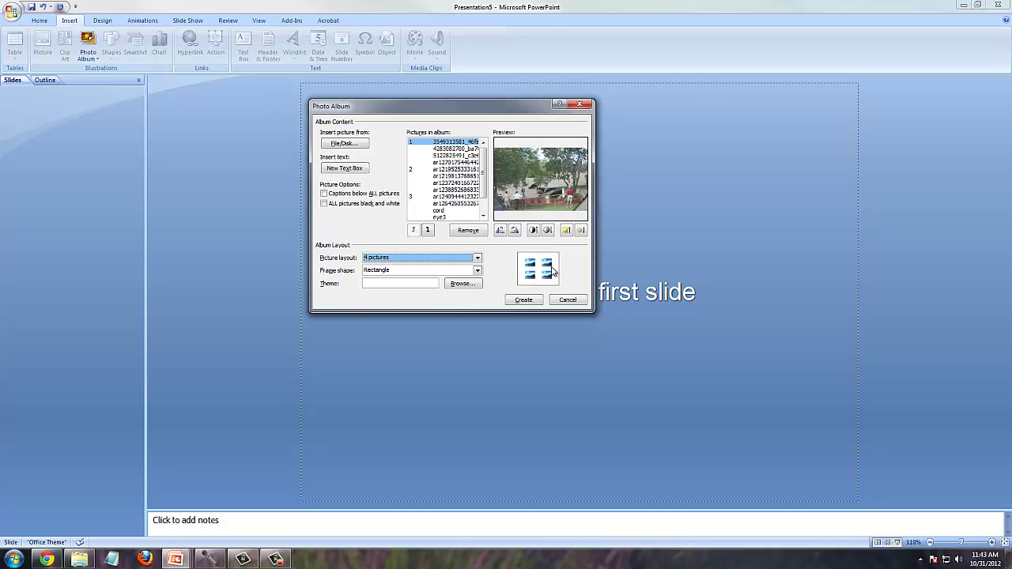
left_click(478, 271)
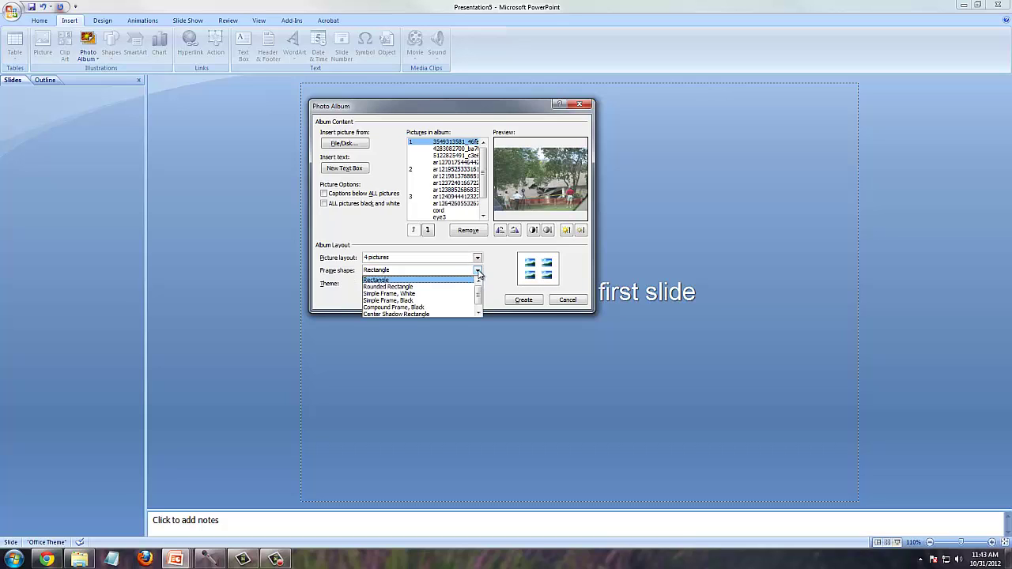
left_click(404, 290)
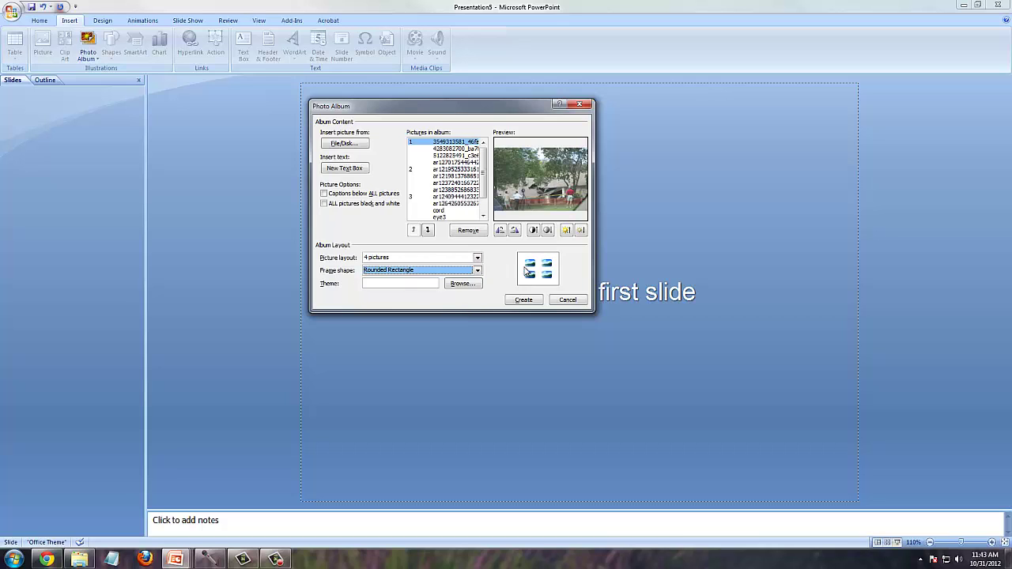
left_click(478, 271)
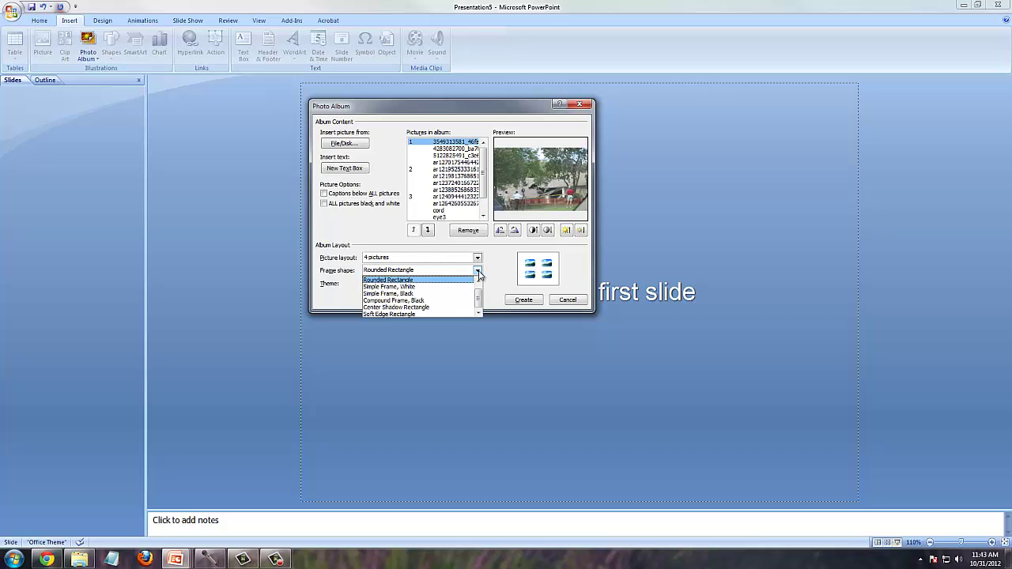
left_click(436, 292)
left_click(479, 271)
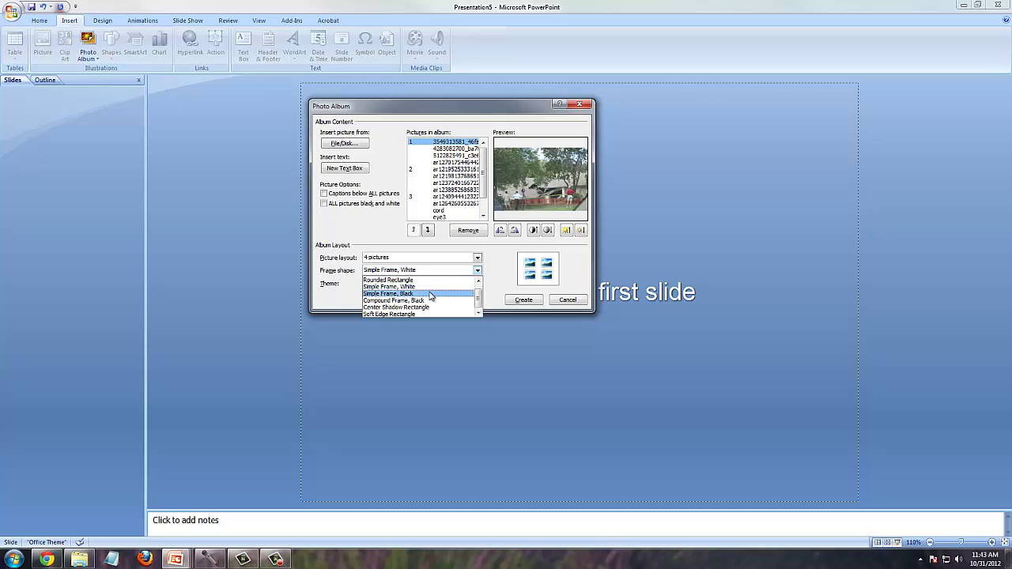
left_click(431, 299)
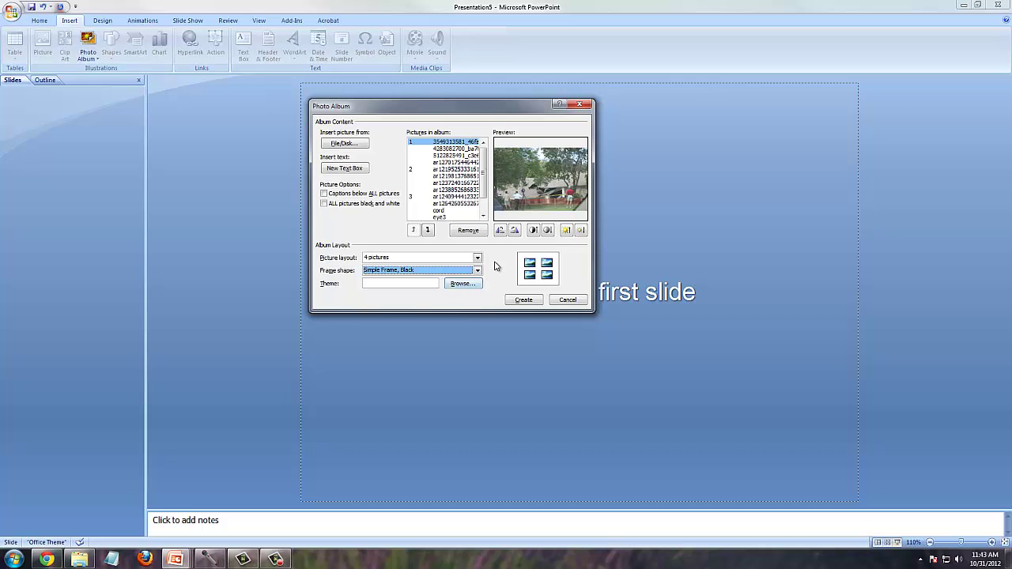
left_click(478, 270)
left_click(448, 306)
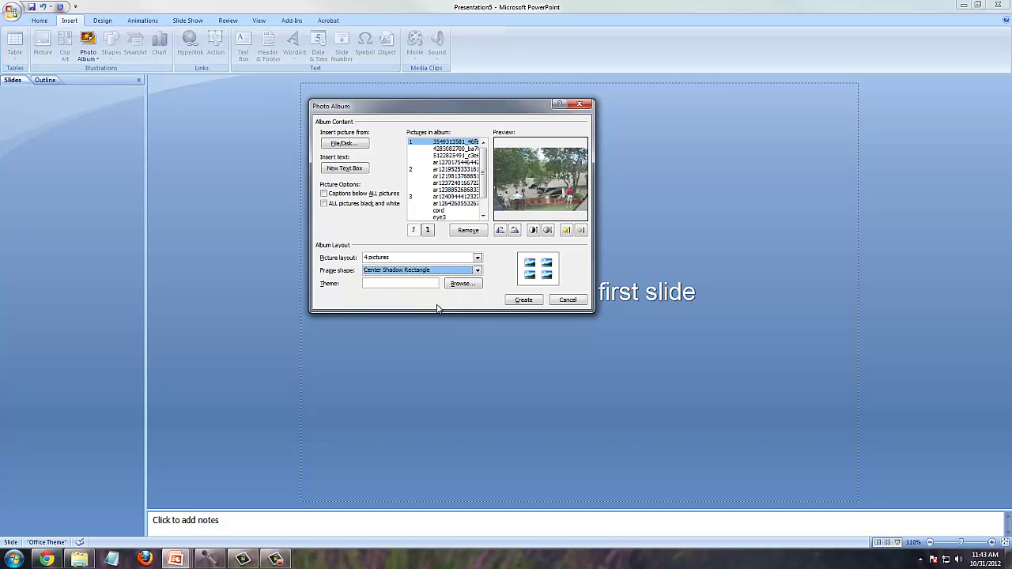
left_click(478, 270)
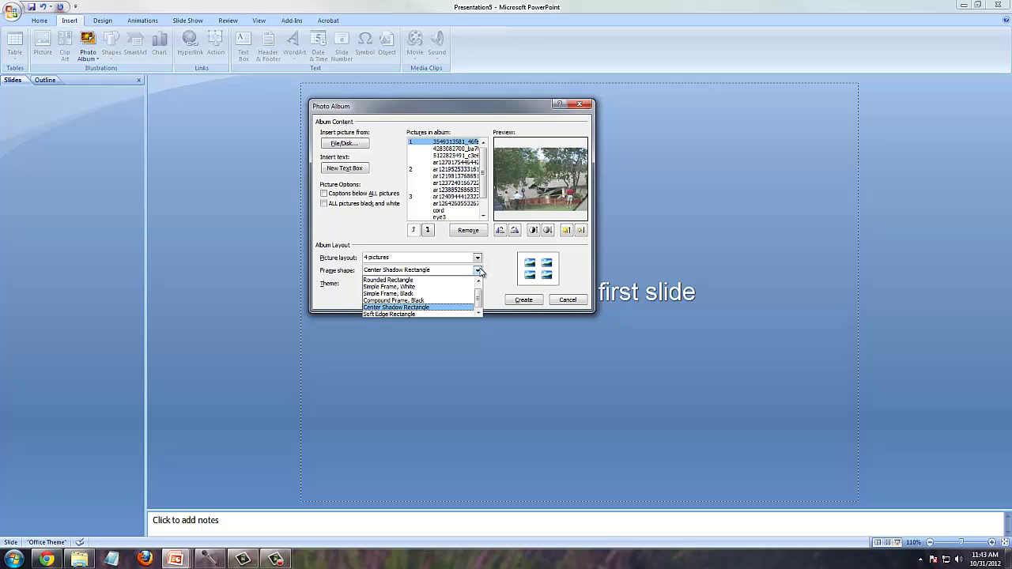
scroll(480, 294, "up", 1)
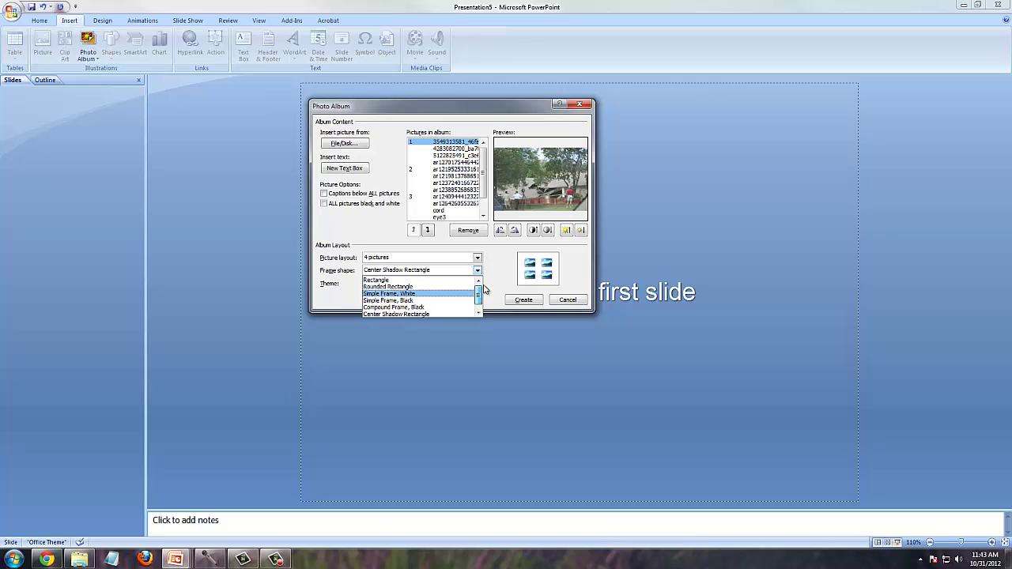
left_click(390, 280)
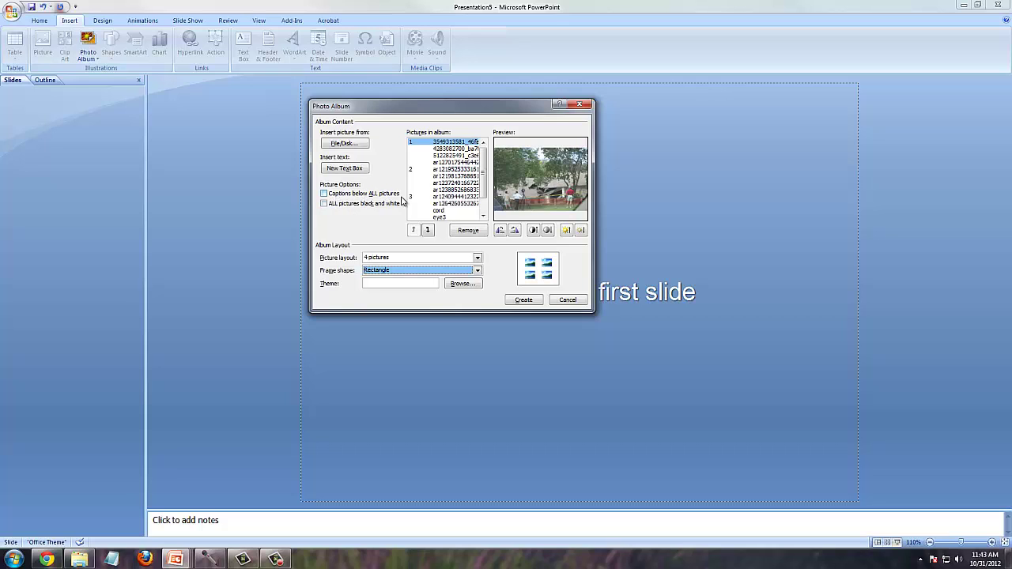
- Turn on captions below all pictures and create the five-slide album
left_click(325, 195)
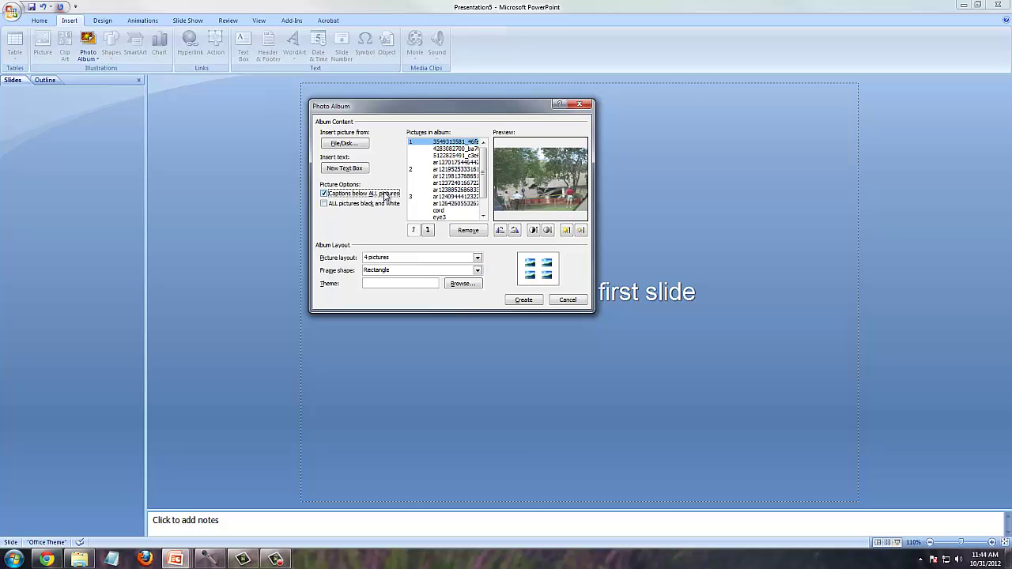
left_click(523, 301)
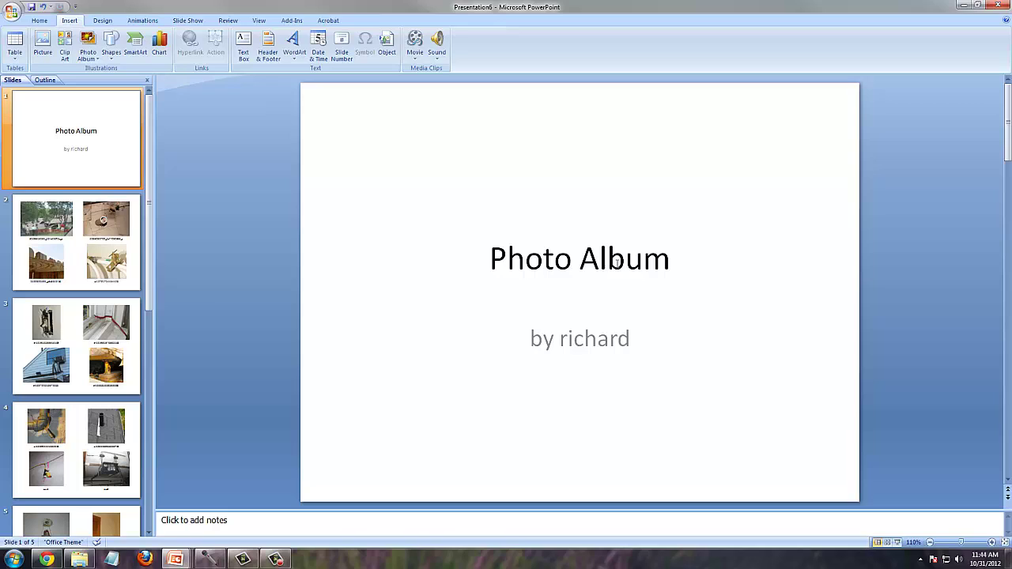
- Replace the Photo Album title with 'Jones Home Inspection'
left_click(616, 263)
left_click_drag(670, 267, 479, 285)
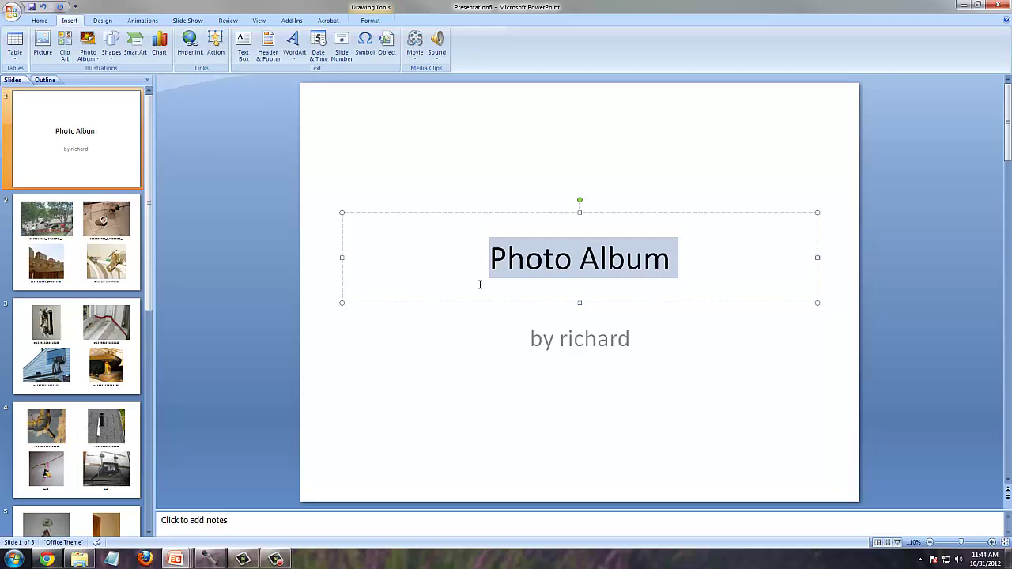
type("JON")
key("BackSpace")
key("BackSpace")
type("o")
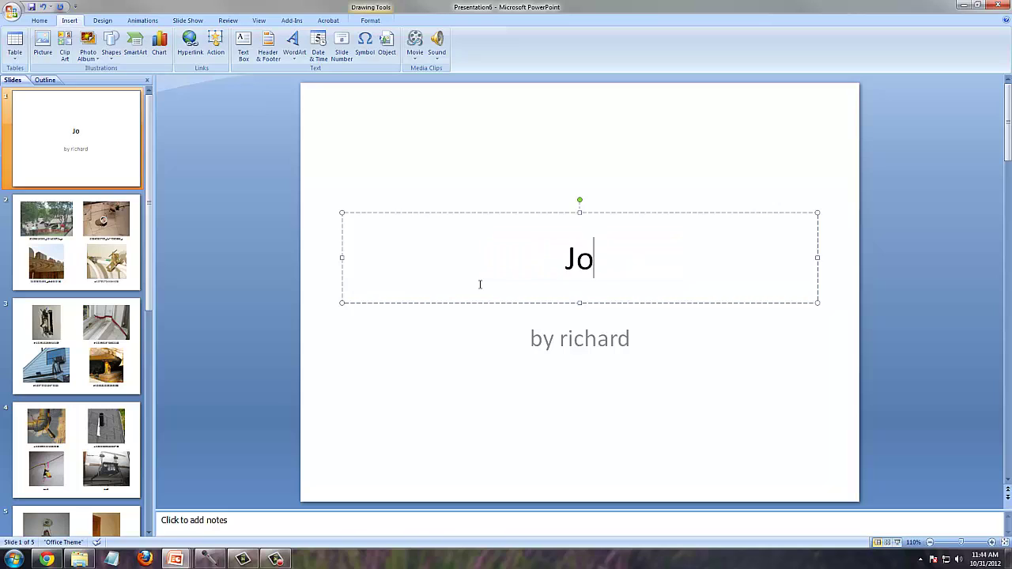
type("nes Home")
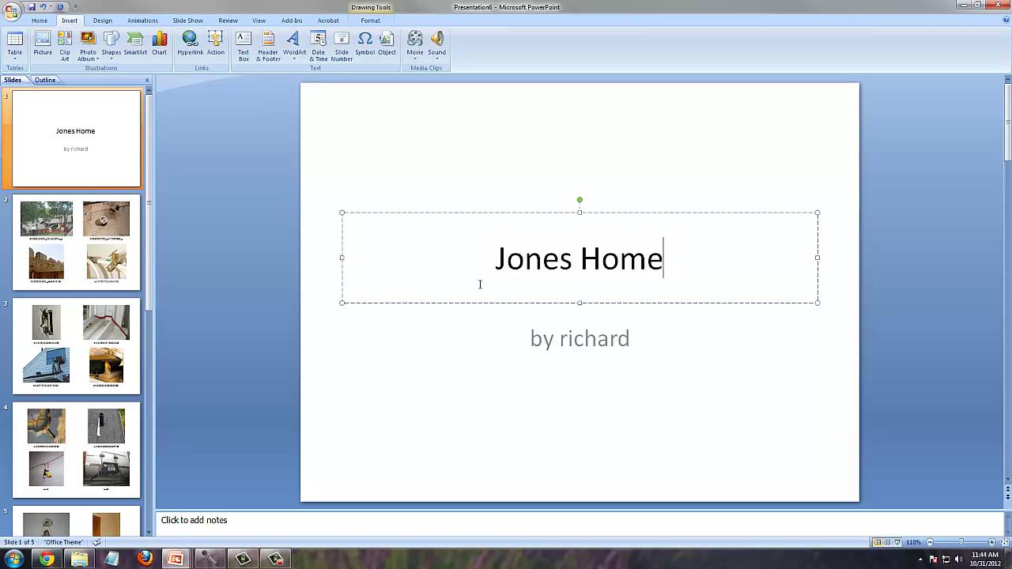
type(" Inspection")
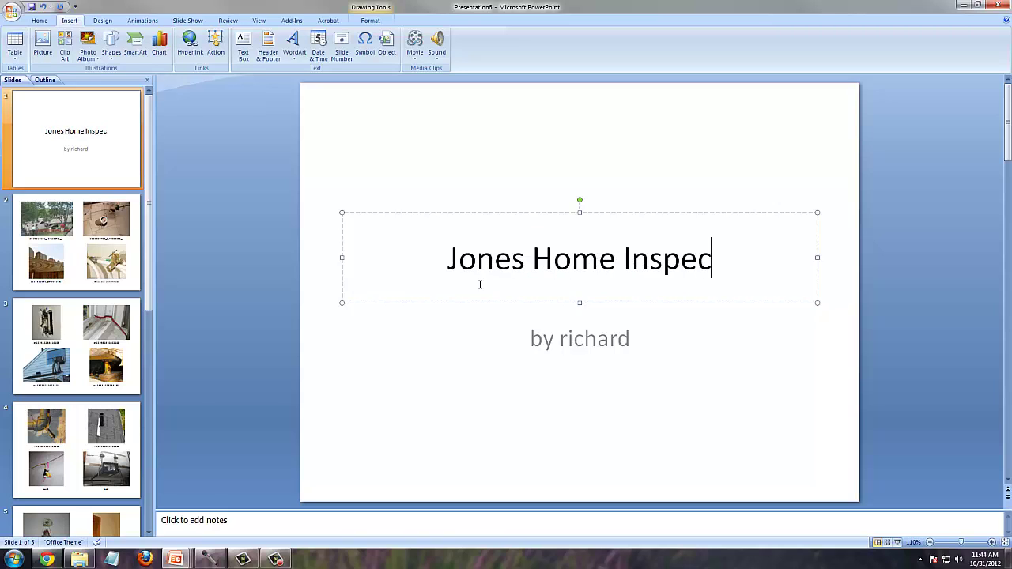
- Change the subtitle byline to the author's full, capitalised name
left_click(599, 340)
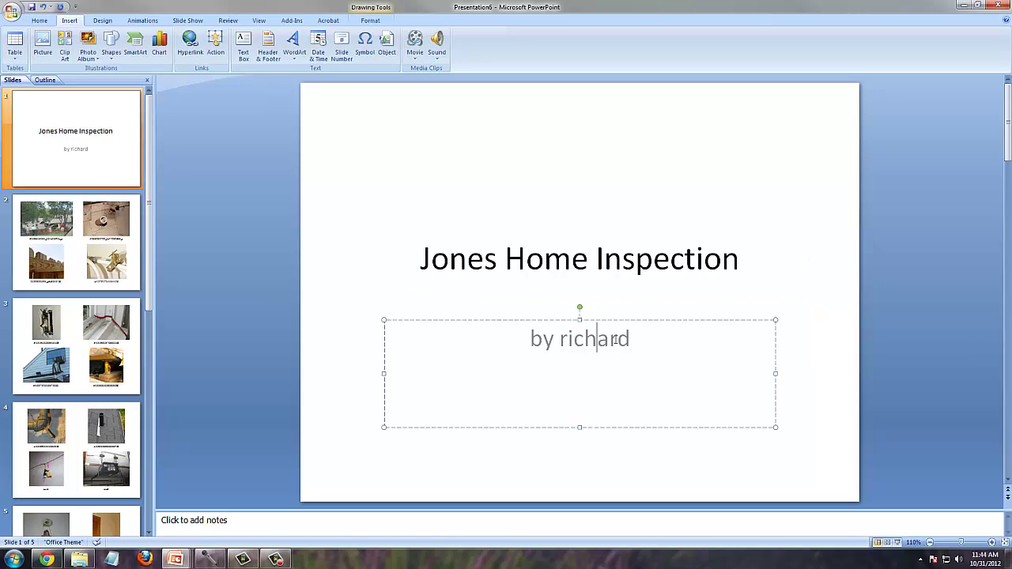
left_click_drag(637, 339, 560, 345)
type("R")
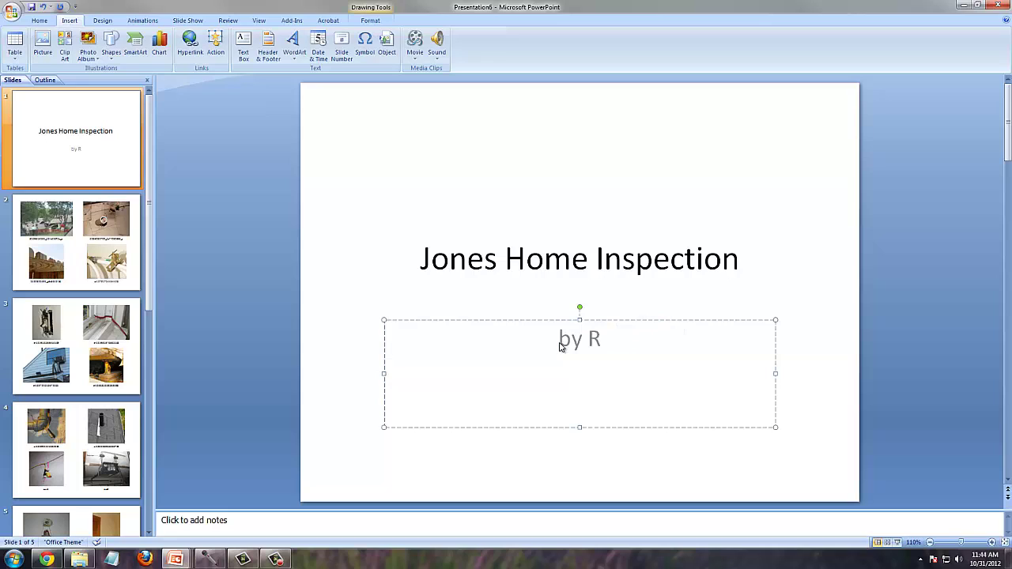
type("ichard Elzey")
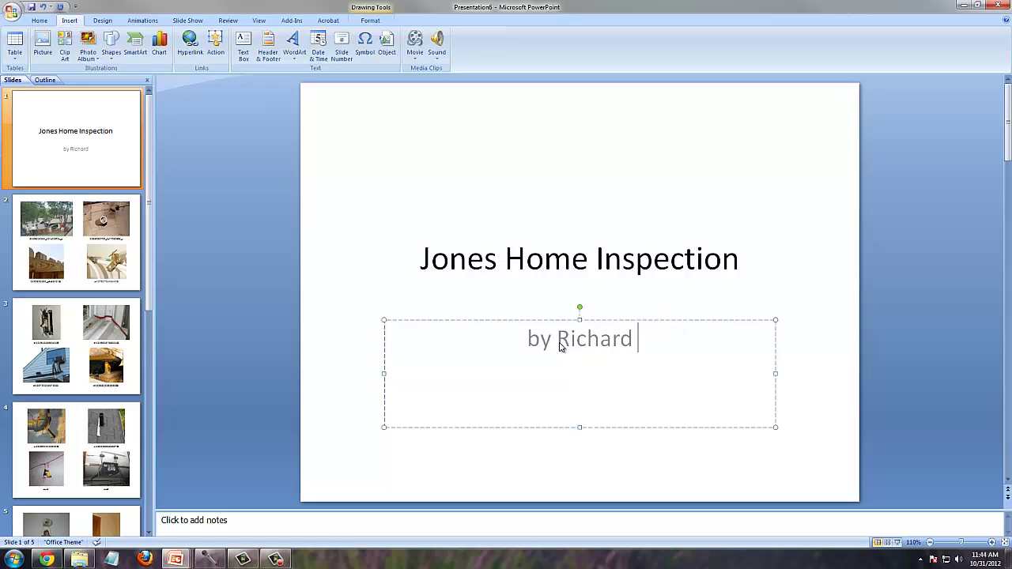
left_click(779, 261)
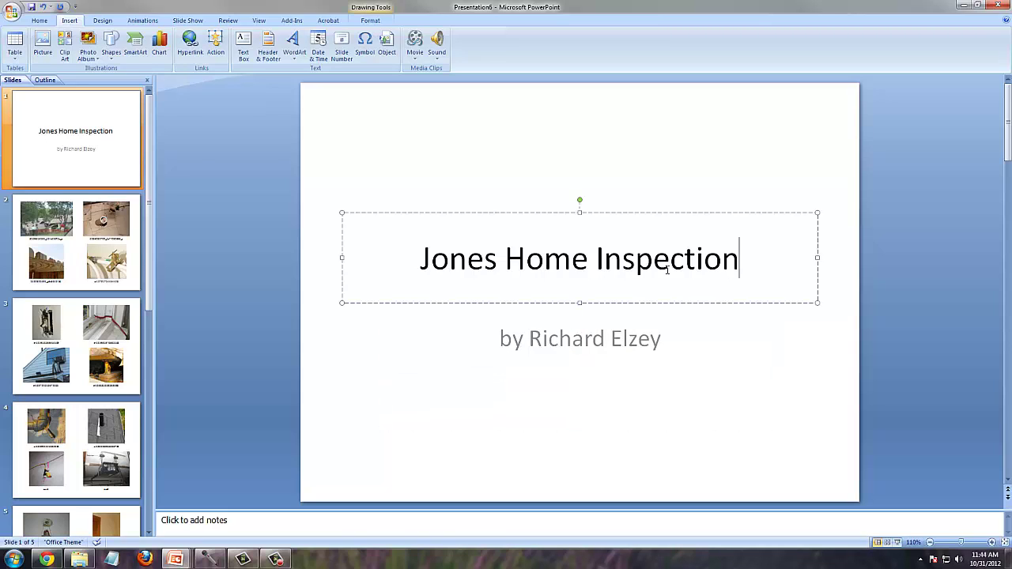
left_click(773, 359)
left_click(818, 354)
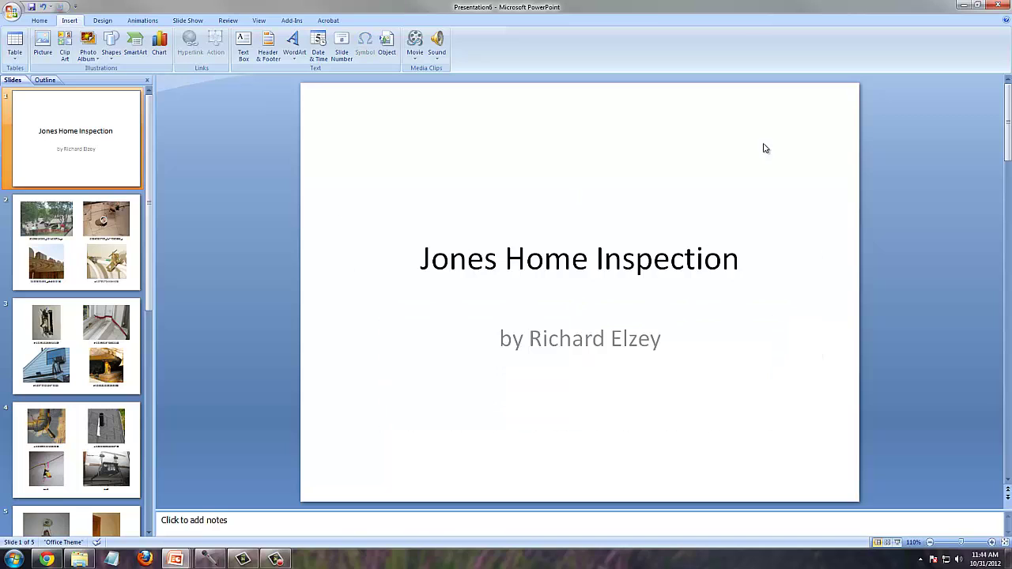
- Look through slides 2 to 5, then return to slide 2
left_click(108, 239)
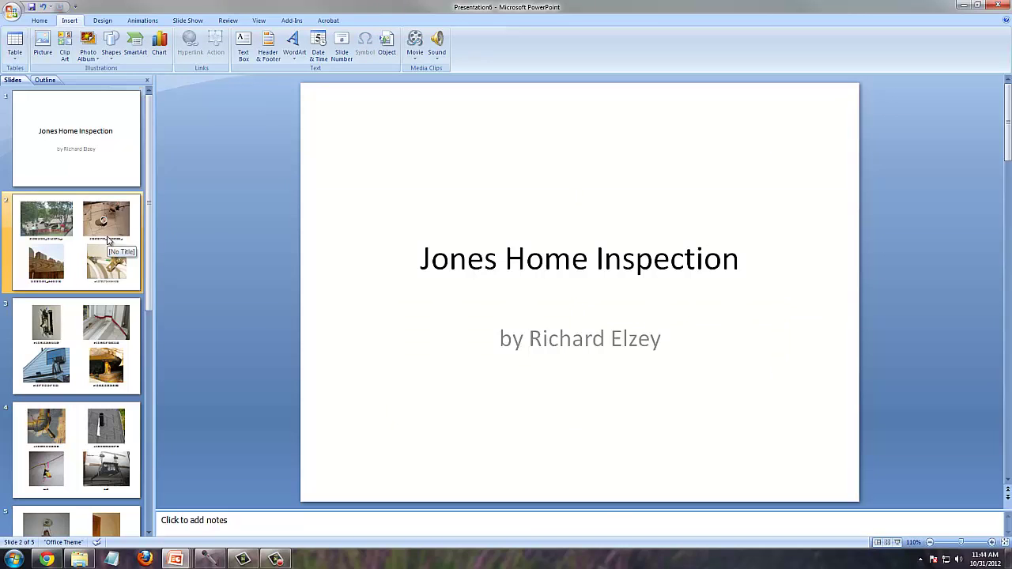
left_click(100, 365)
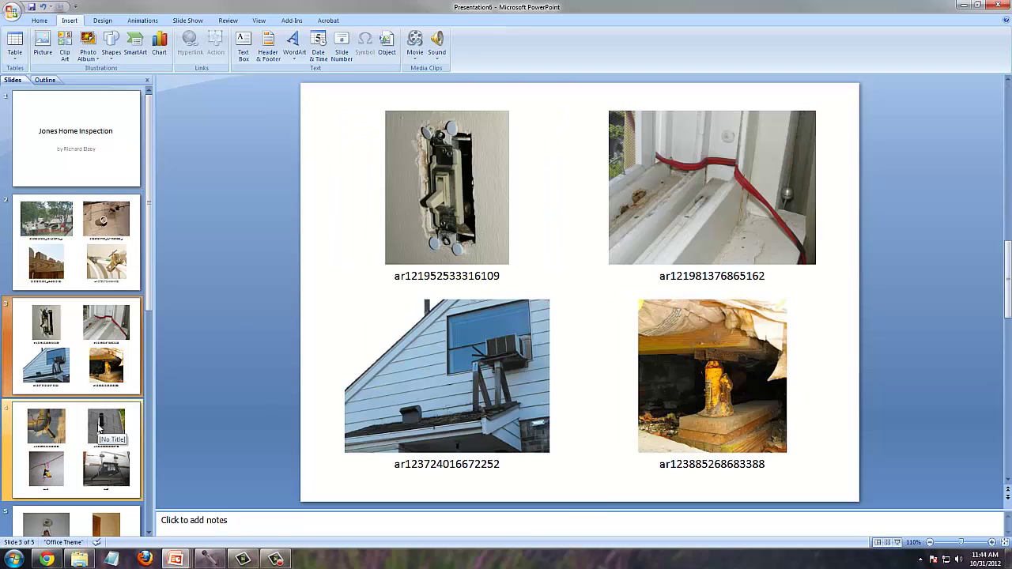
left_click(96, 428)
left_click(94, 518)
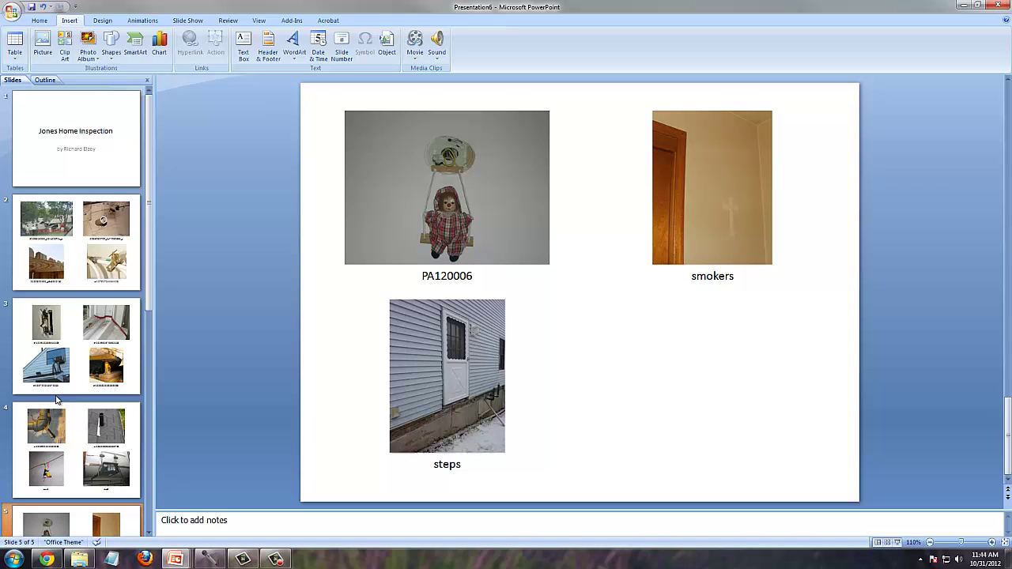
left_click(37, 246)
- Caption the top photos 'Sinkhole house in Spring Hill' and 'Live Wires'
left_click(397, 278)
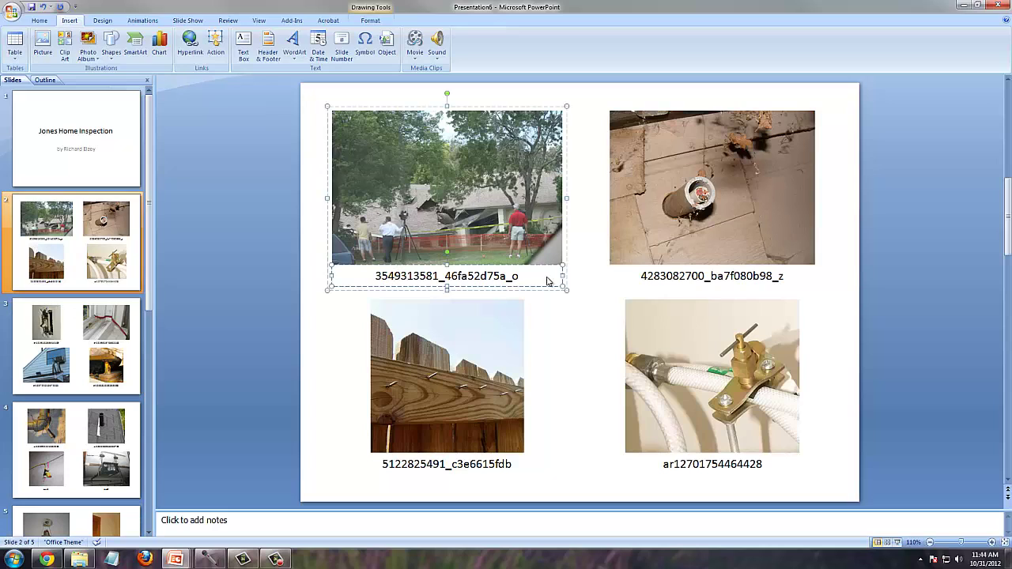
left_click_drag(523, 277, 368, 280)
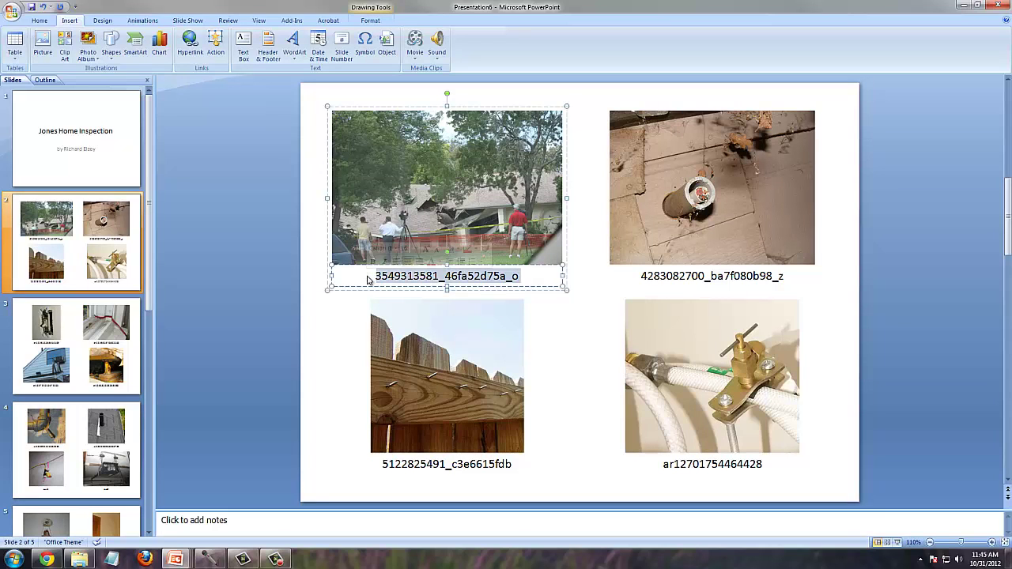
type("Sink")
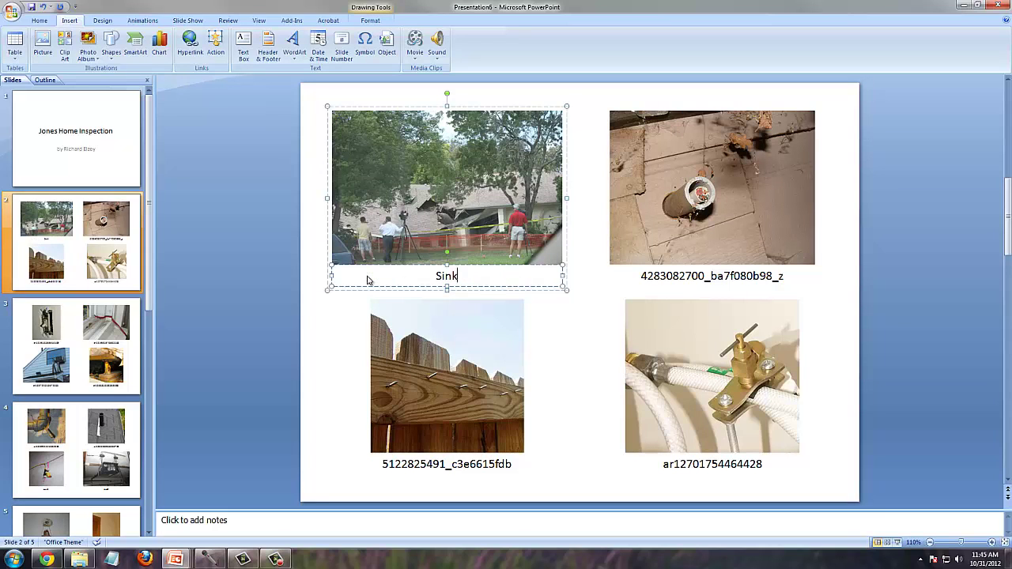
type("hole house")
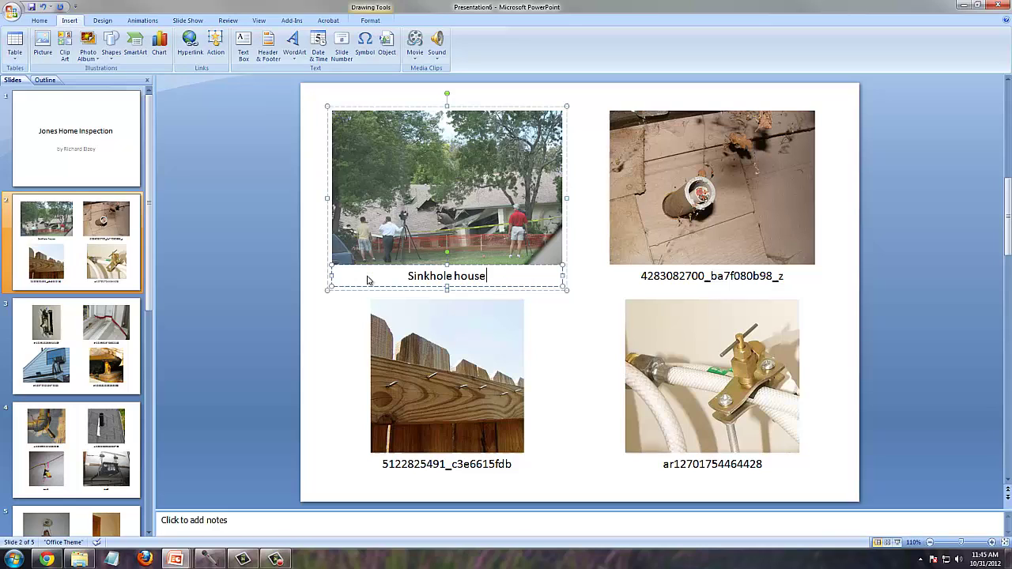
type(" in Spring")
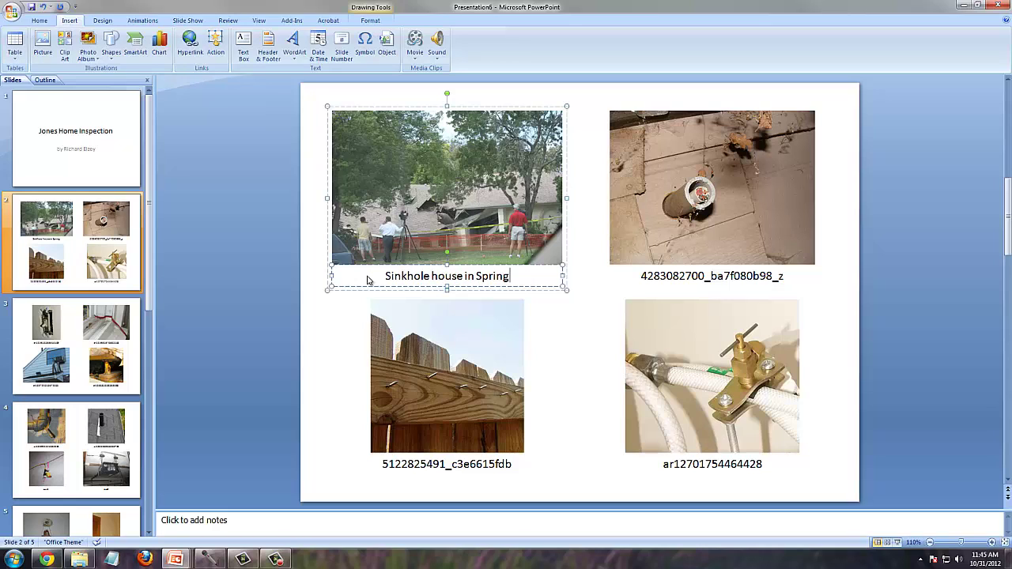
type(" Hill")
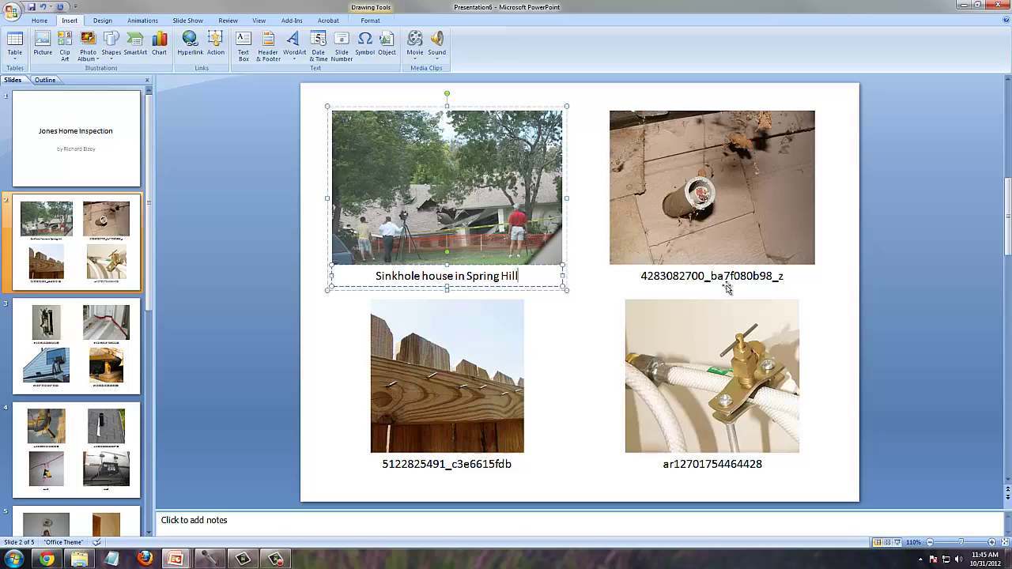
left_click(791, 286)
left_click(782, 275)
left_click_drag(782, 276, 639, 276)
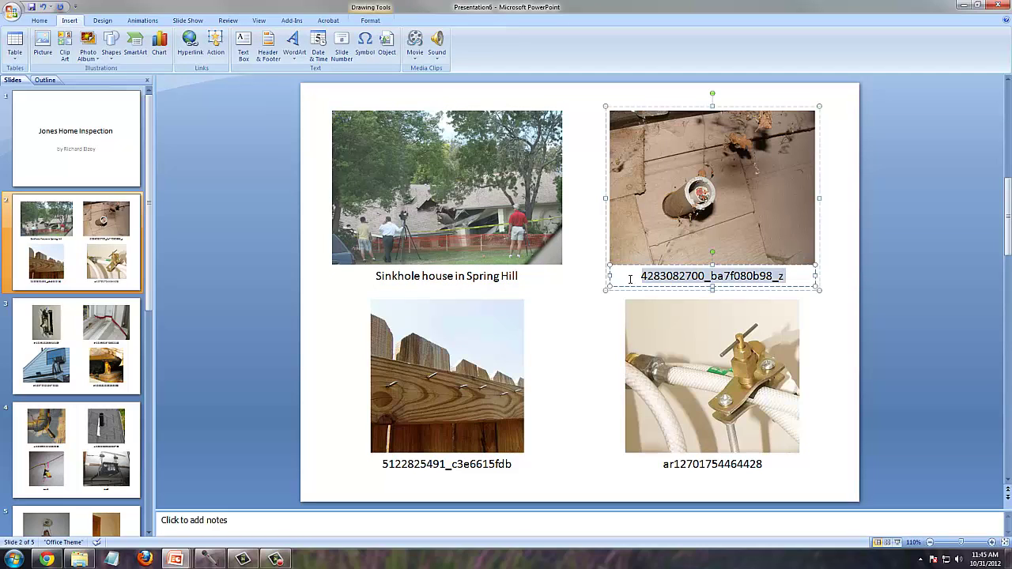
type("Live Wires")
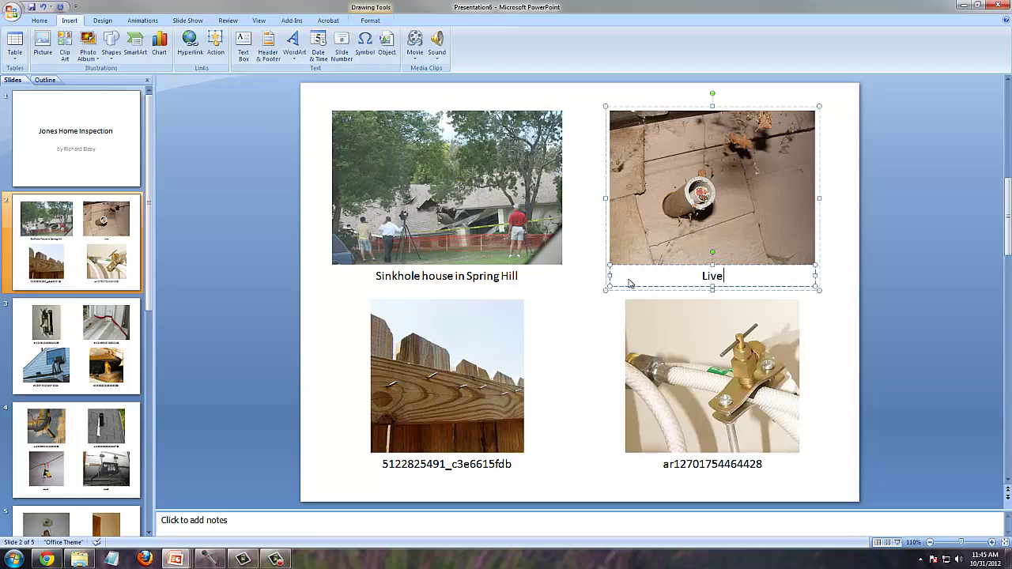
- Caption the valve photo 'Fix?' and the fence photo 'Nail'
left_click(744, 466)
left_click_drag(749, 466, 655, 464)
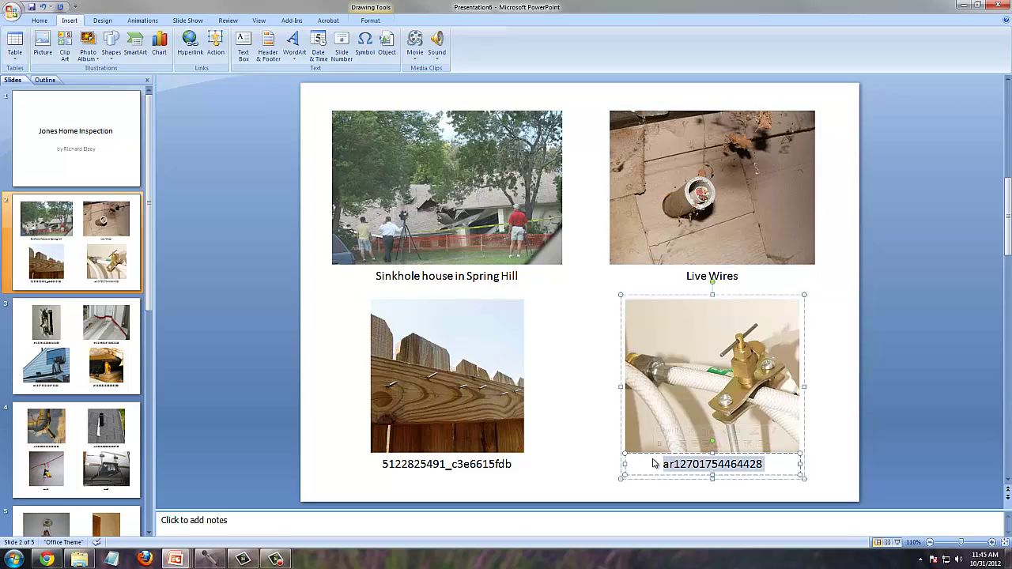
type("Fix")
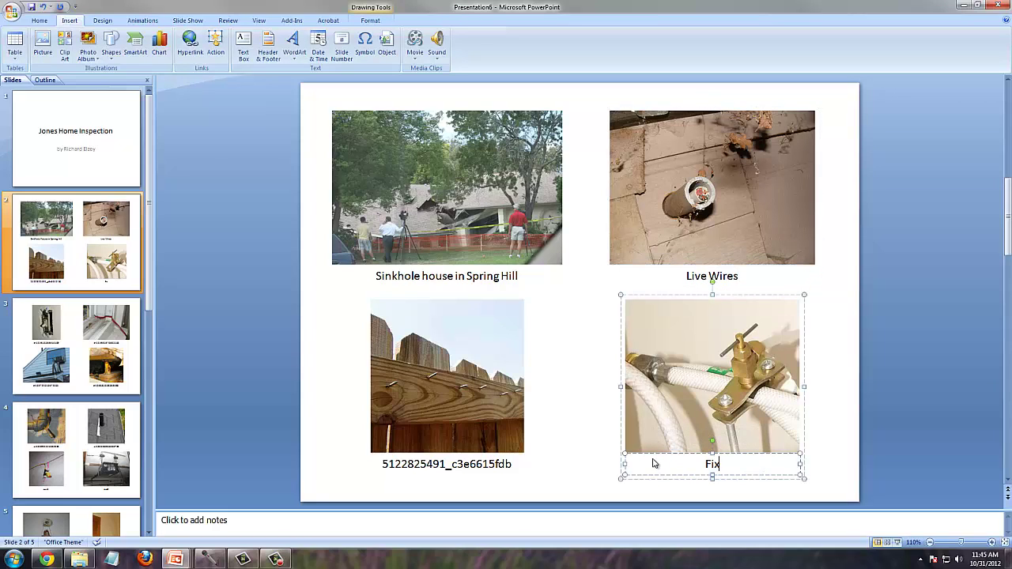
type("?")
left_click(505, 464)
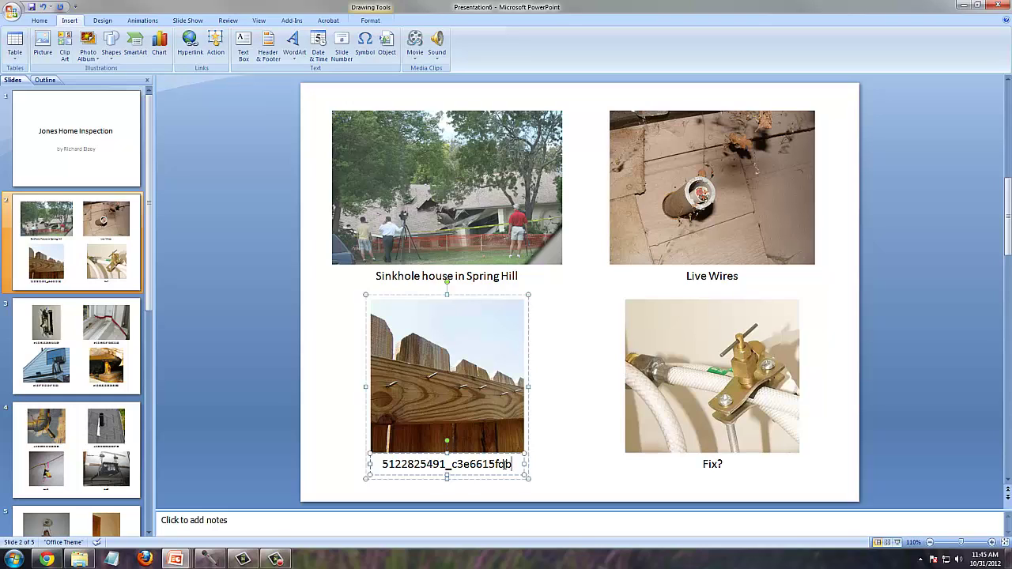
left_click_drag(510, 464, 378, 466)
type("Nail")
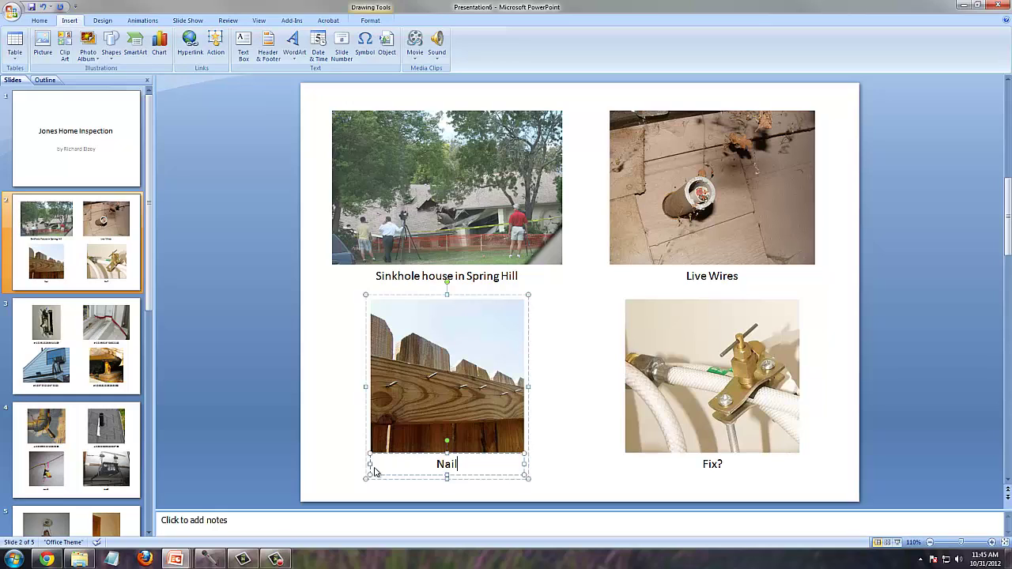
left_click(595, 280)
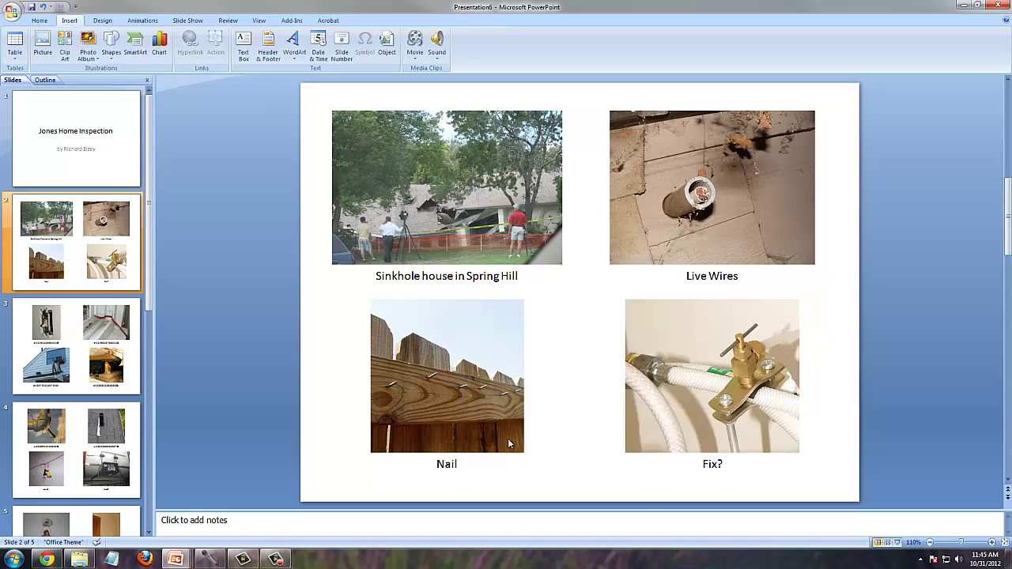
- Review slides 3 and 4, then go back to slide 2
left_click(108, 362)
left_click(84, 442)
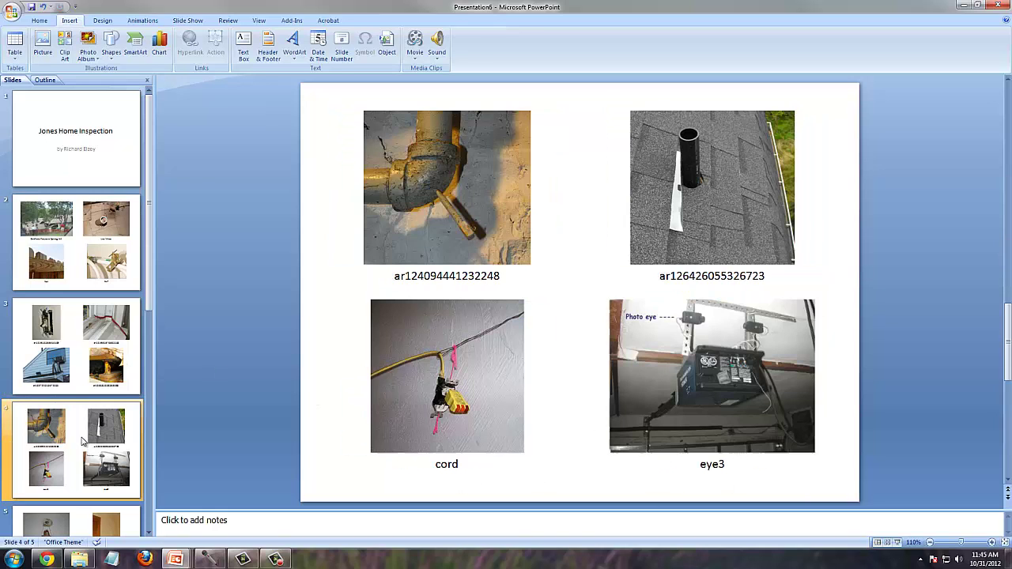
left_click(82, 341)
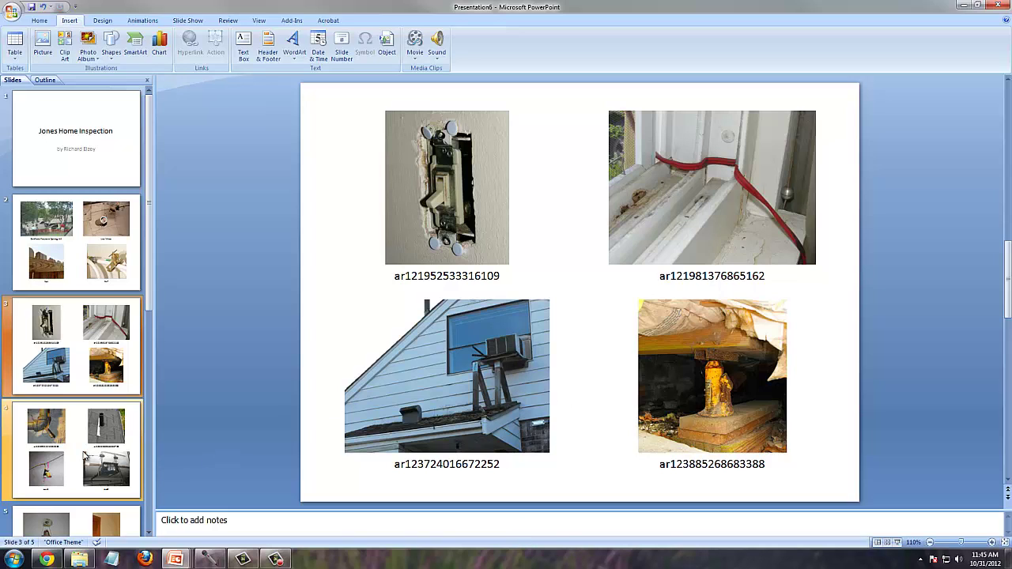
left_click(85, 457)
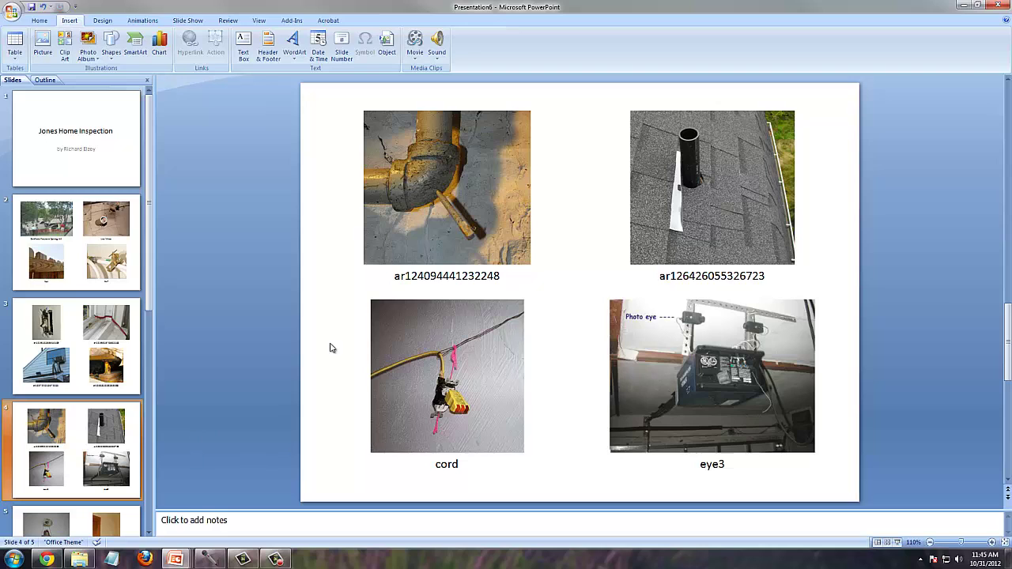
left_click(119, 280)
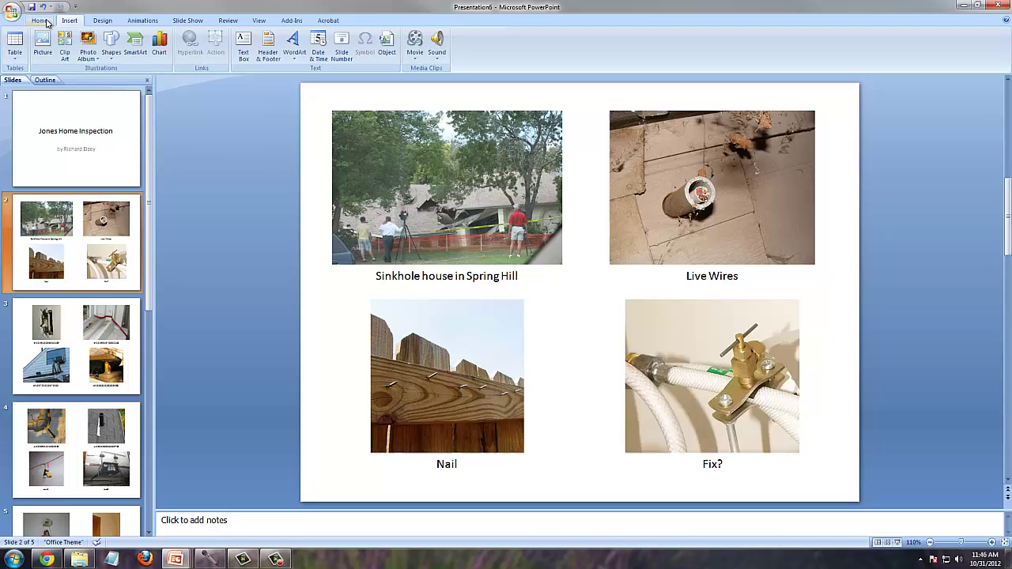
- Draw a right block arrow over the sinkhole photo and fill it red
left_click(41, 21)
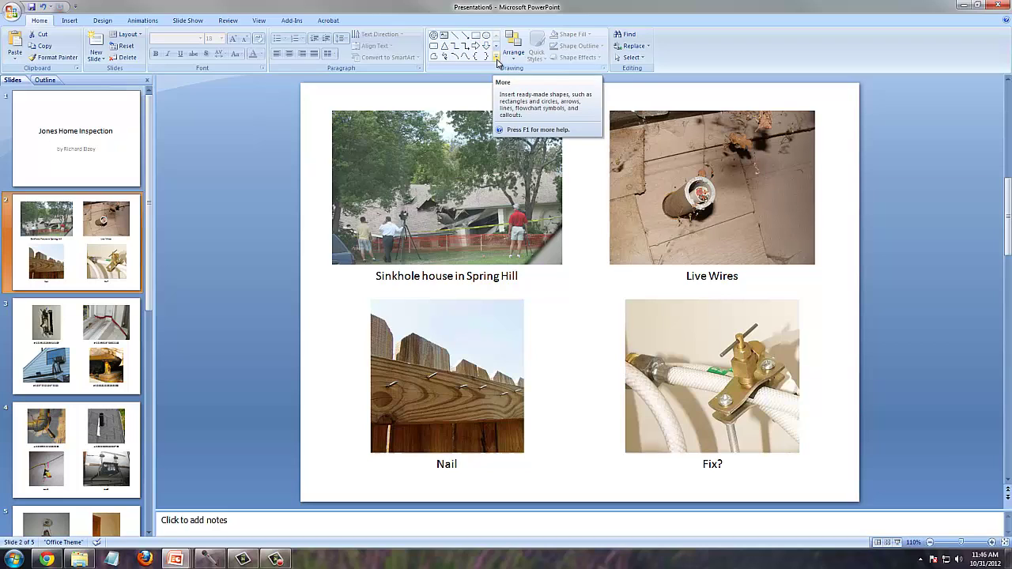
left_click(497, 59)
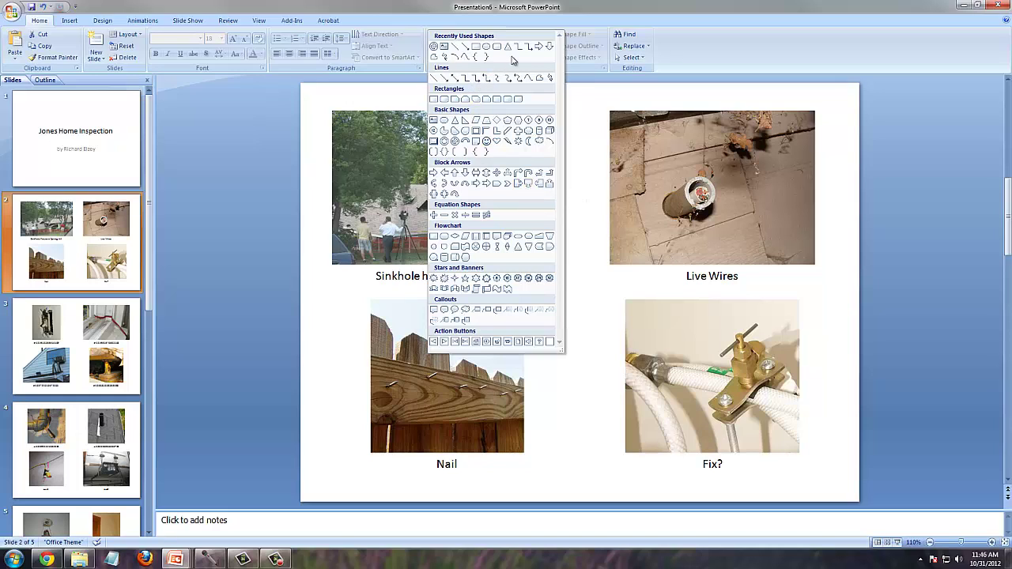
left_click(539, 48)
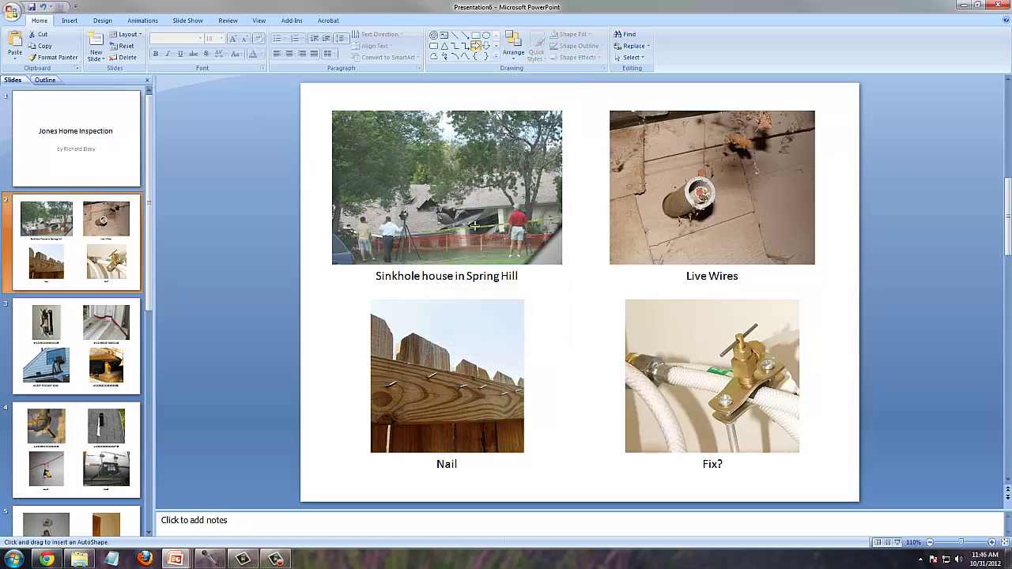
left_click_drag(341, 187, 418, 220)
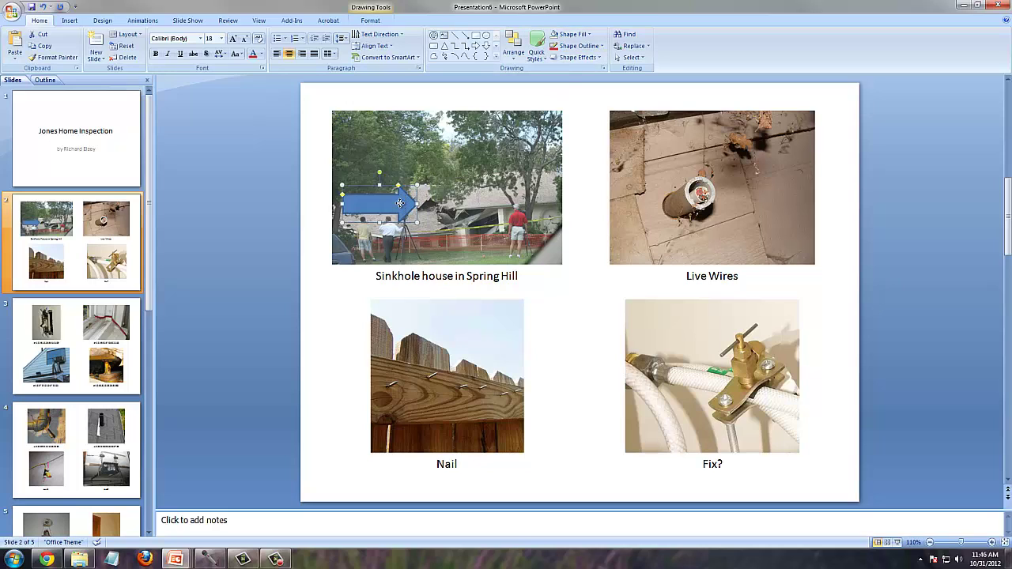
left_click(589, 34)
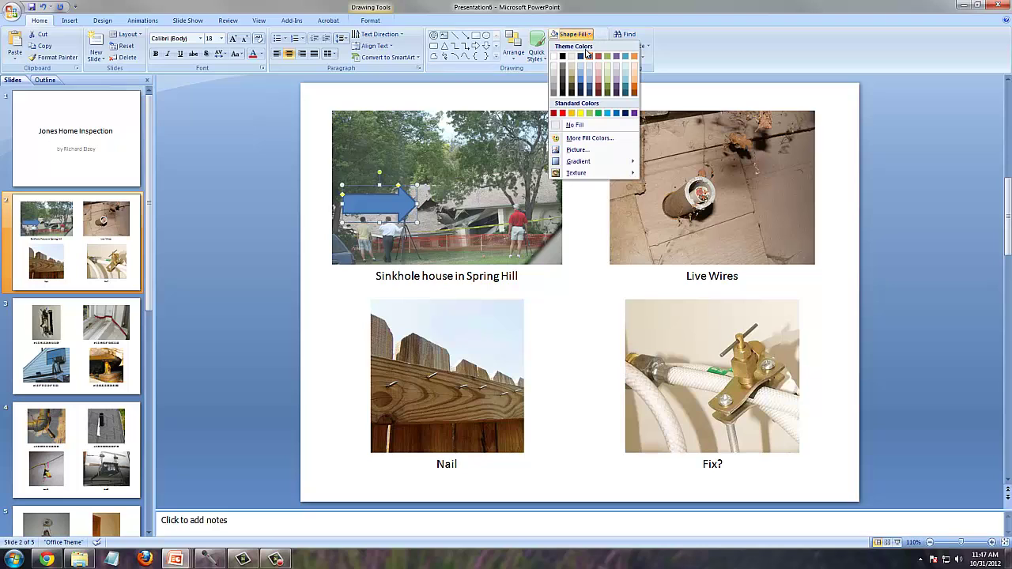
left_click(563, 113)
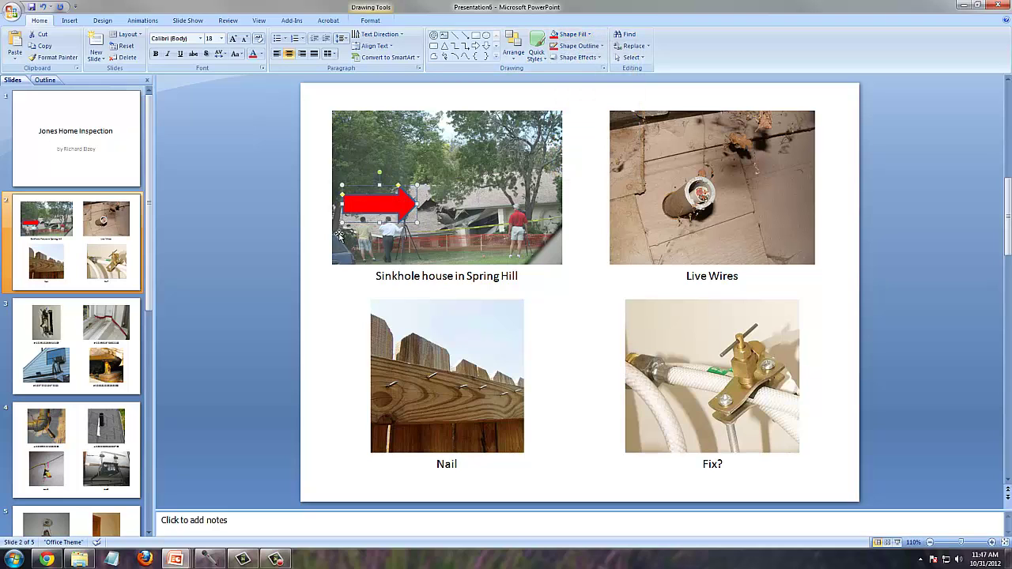
double_click(367, 204)
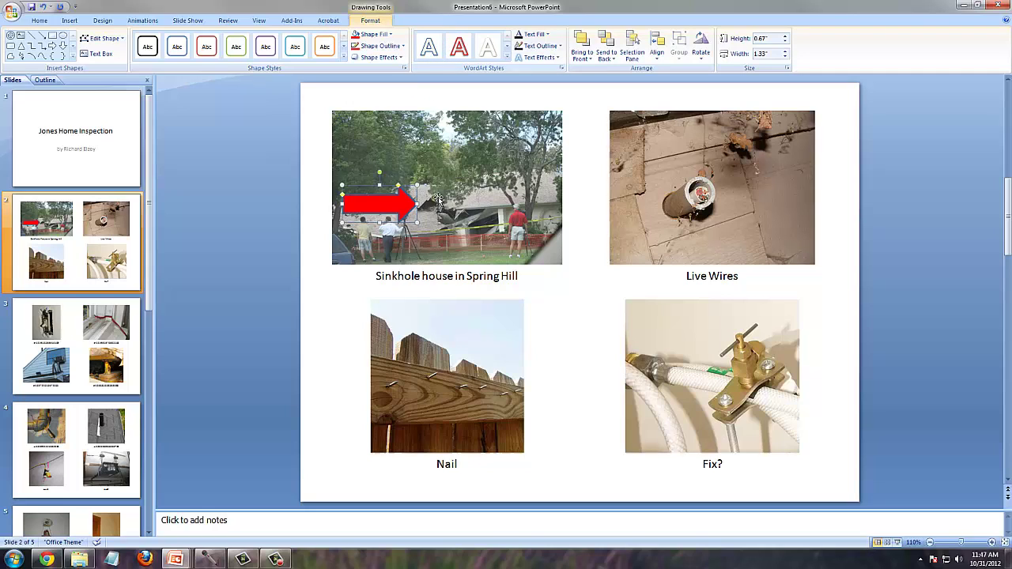
- Draw a No Symbol shape over the Live Wires photo and fill it red
left_click(39, 20)
left_click(589, 181)
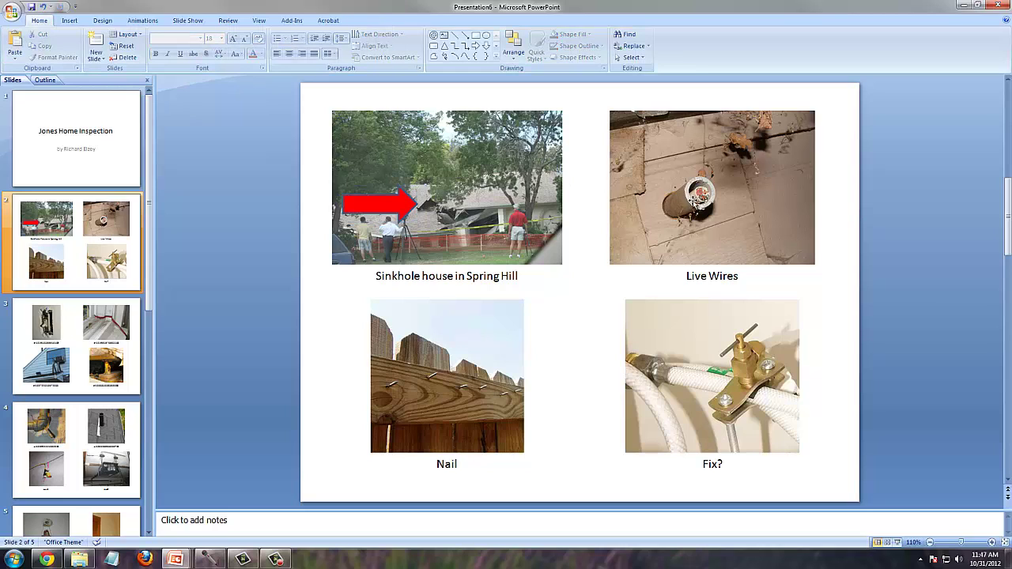
left_click(433, 36)
left_click_drag(729, 156, 794, 222)
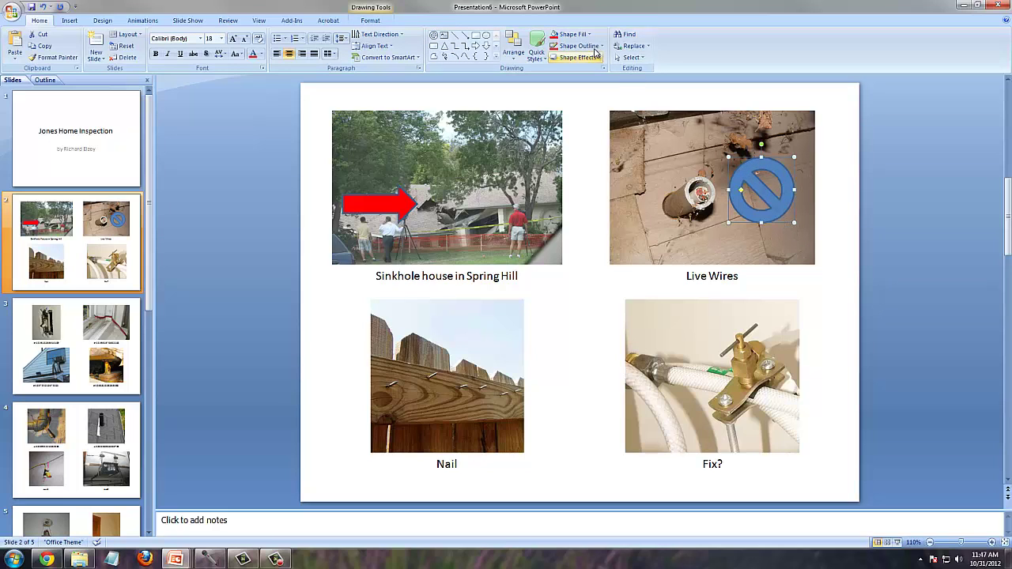
left_click(589, 35)
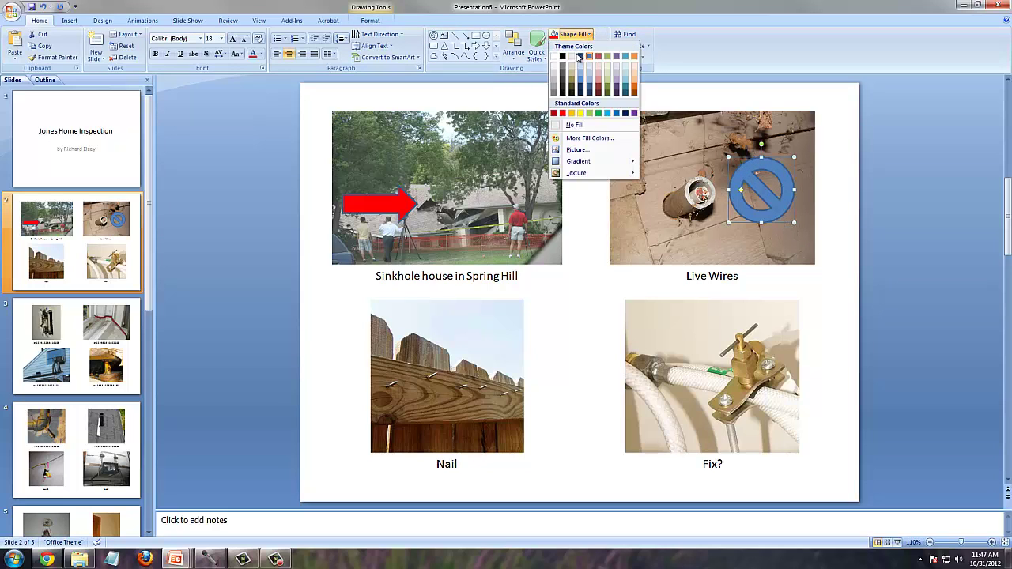
left_click(564, 115)
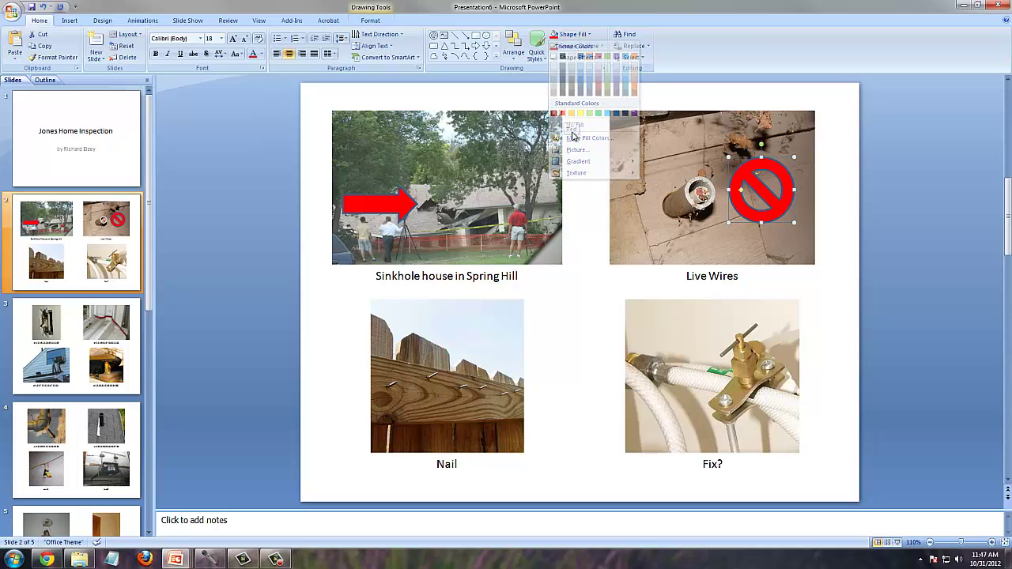
left_click(597, 265)
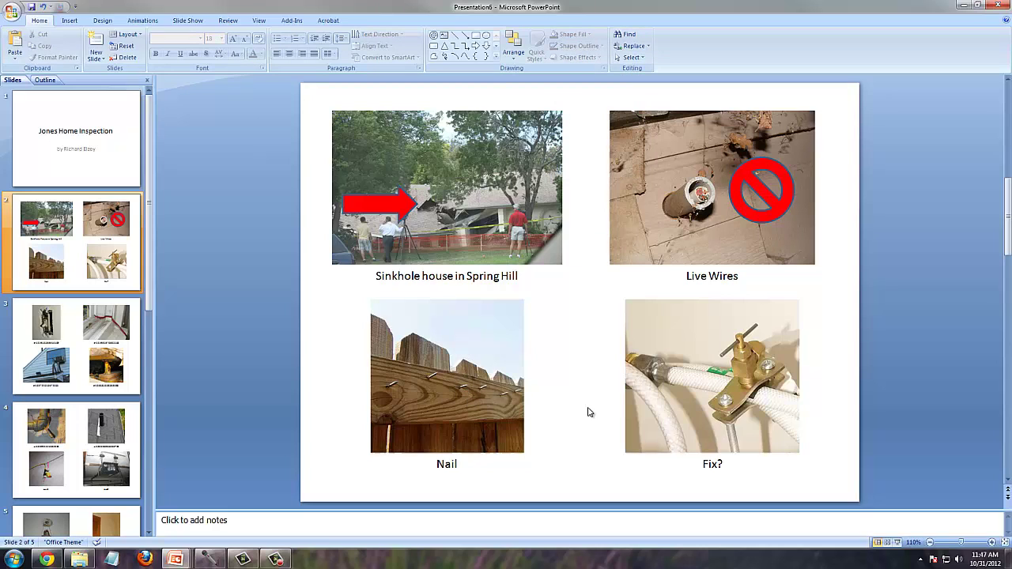
- Draw an oval over the Nail photo and set its fill to No Fill
left_click(487, 36)
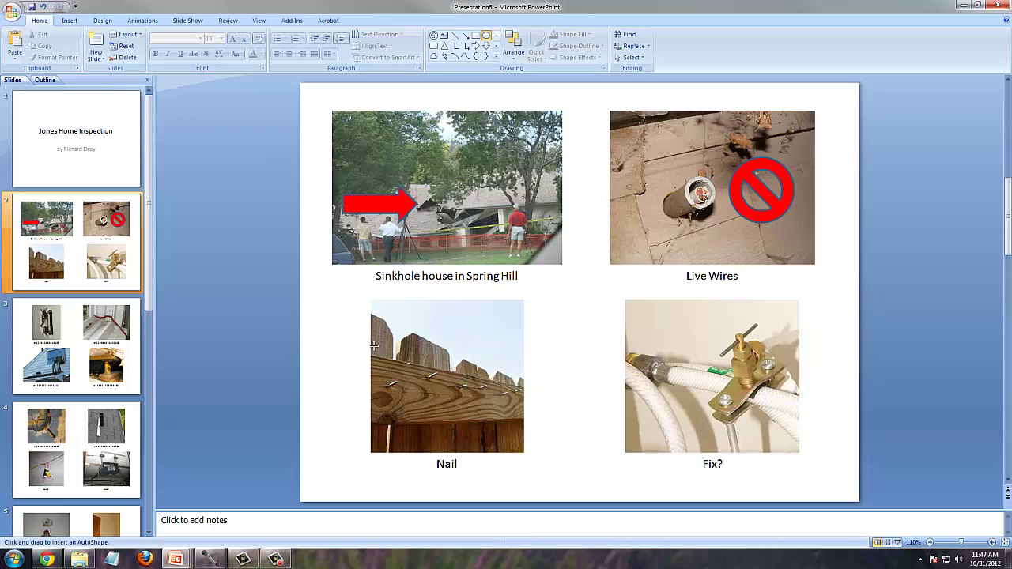
left_click_drag(374, 345, 543, 427)
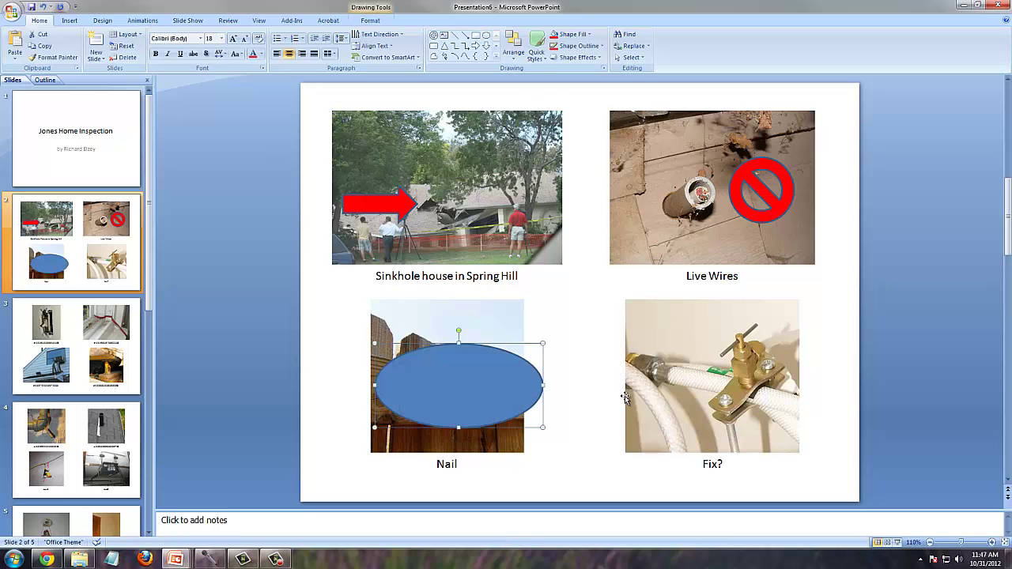
left_click(592, 34)
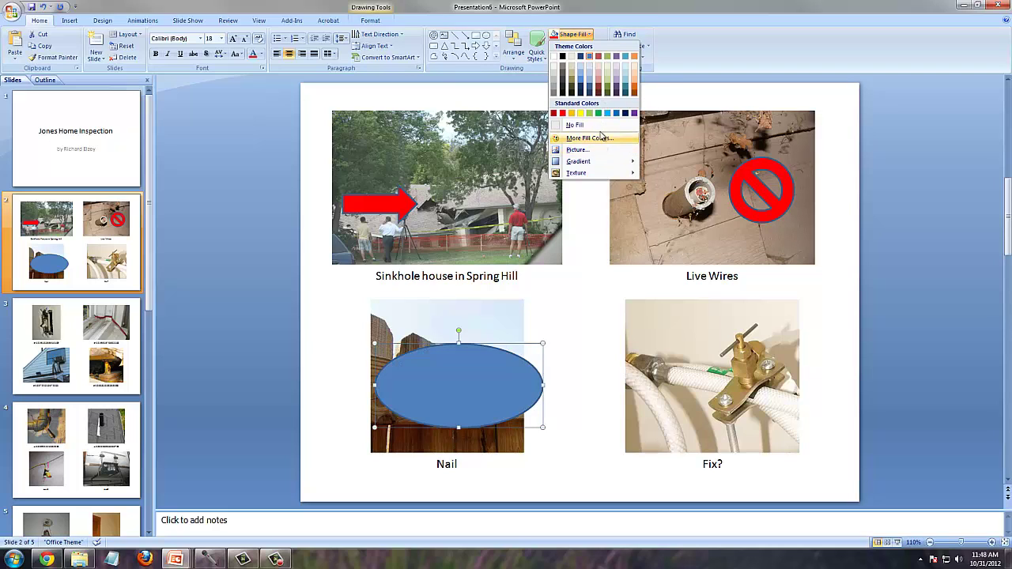
left_click(598, 125)
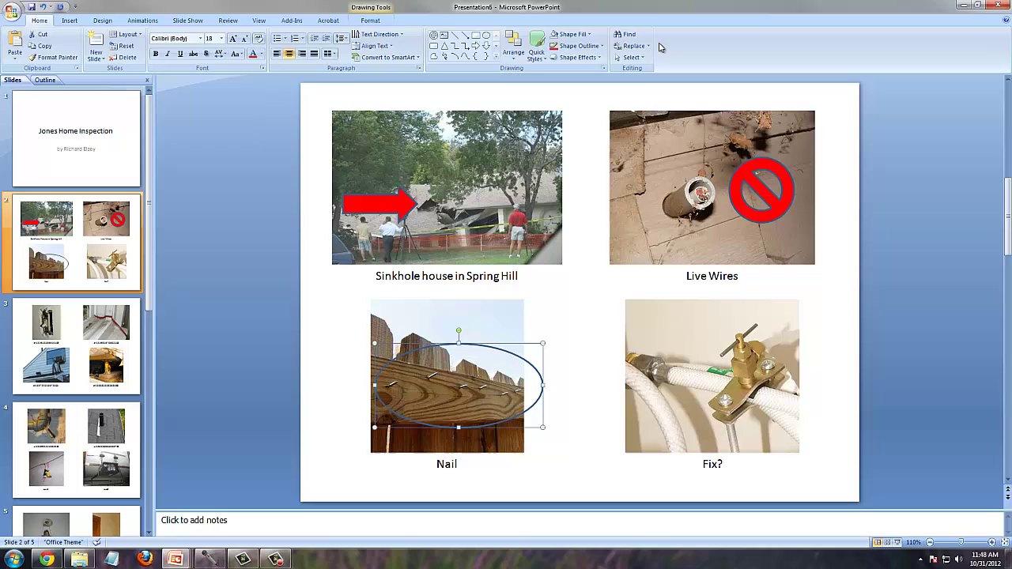
- Give the oval a 6 pt red outline and resize it around the nails
left_click(605, 47)
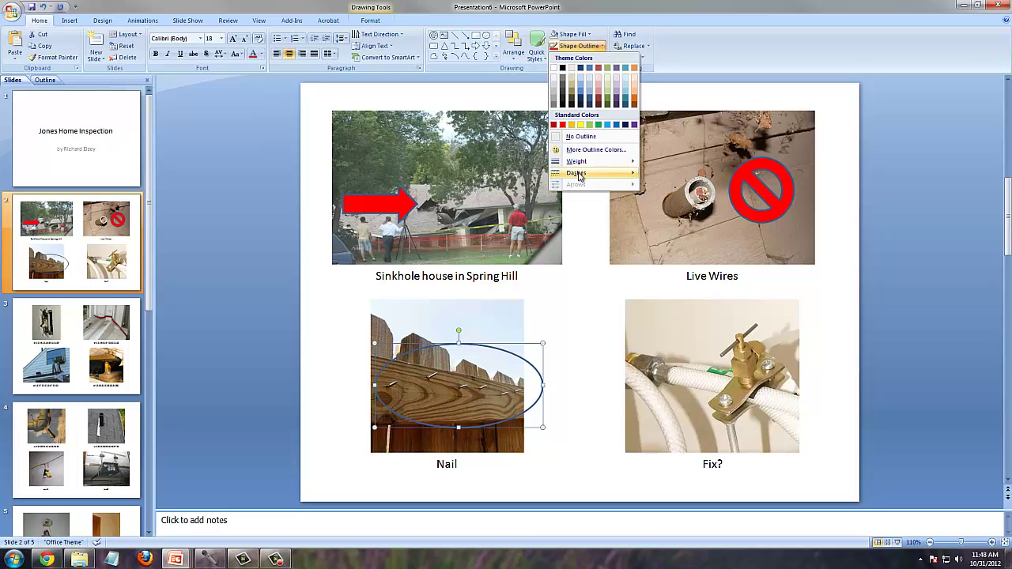
mouse_move(580, 174)
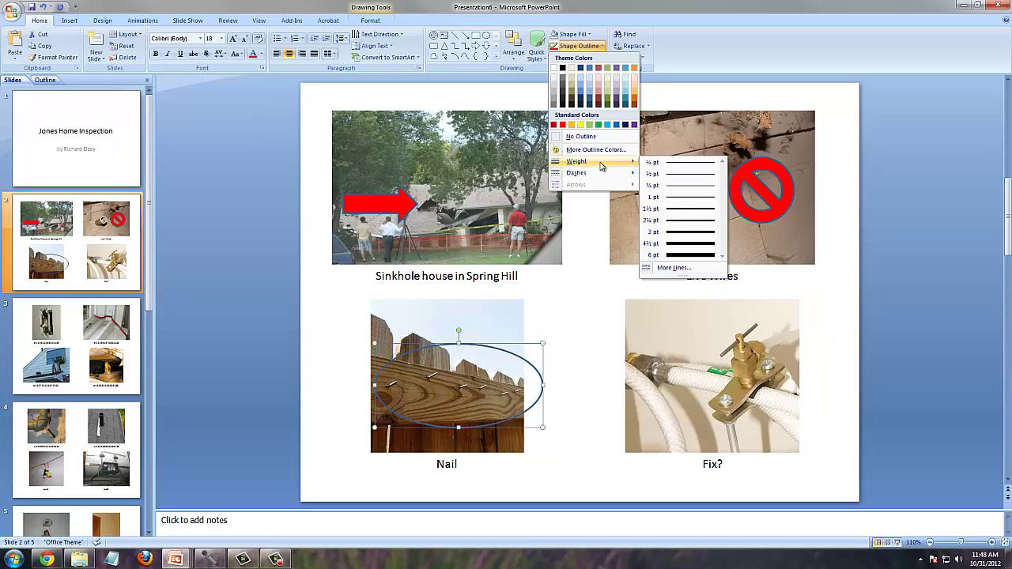
left_click(669, 257)
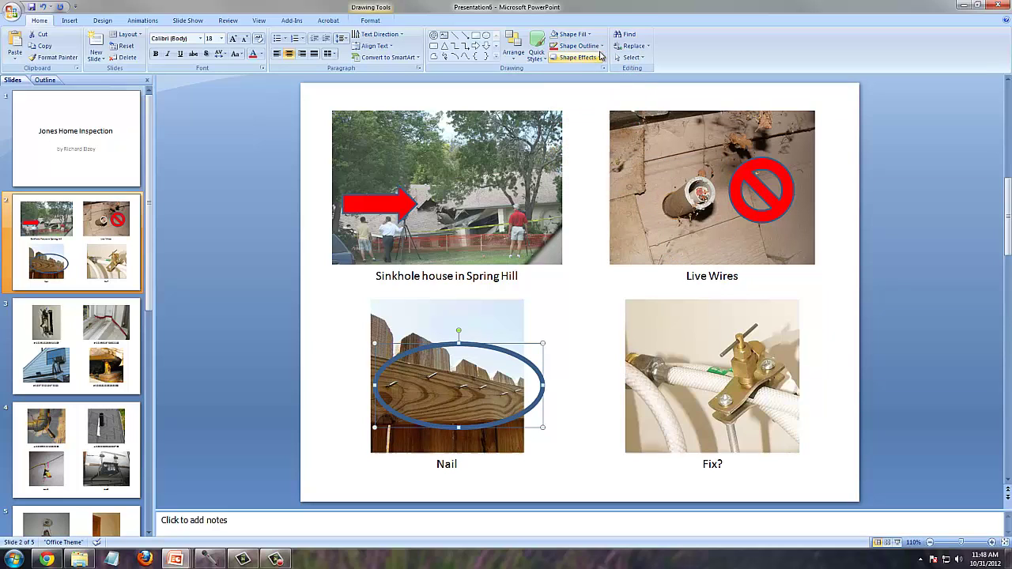
left_click(601, 47)
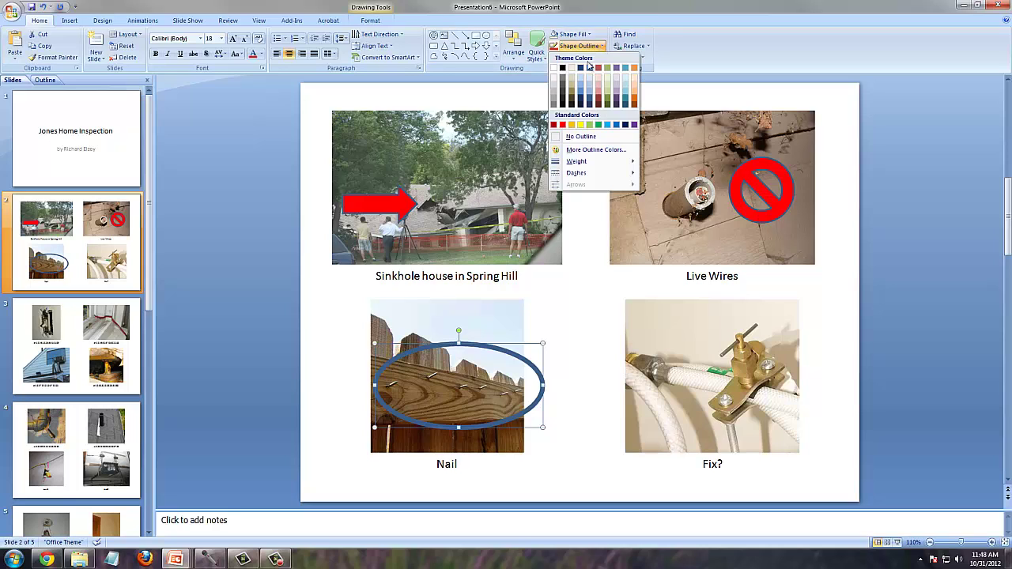
left_click(562, 124)
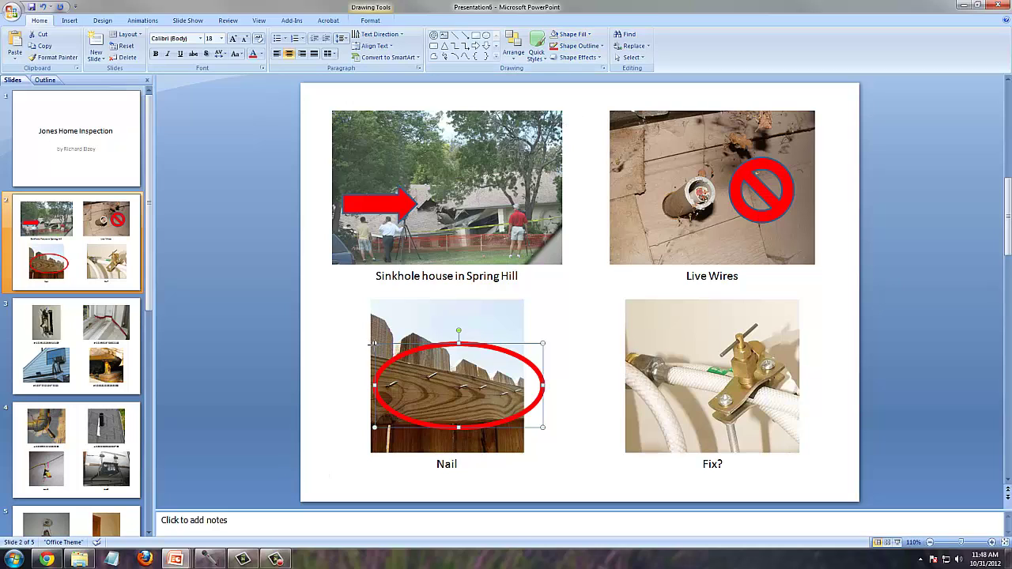
left_click_drag(373, 344, 369, 344)
left_click_drag(542, 427, 524, 428)
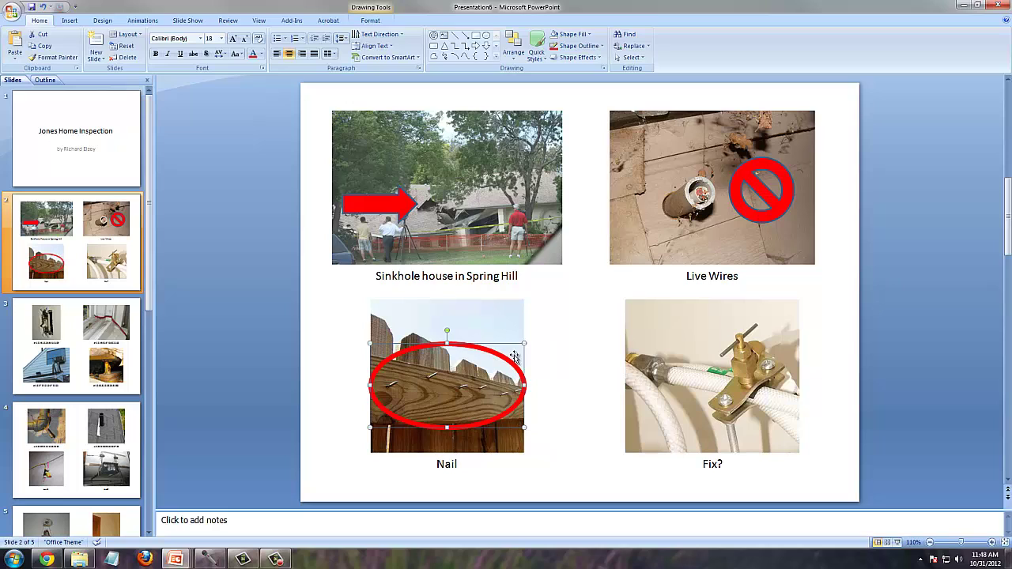
left_click(546, 350)
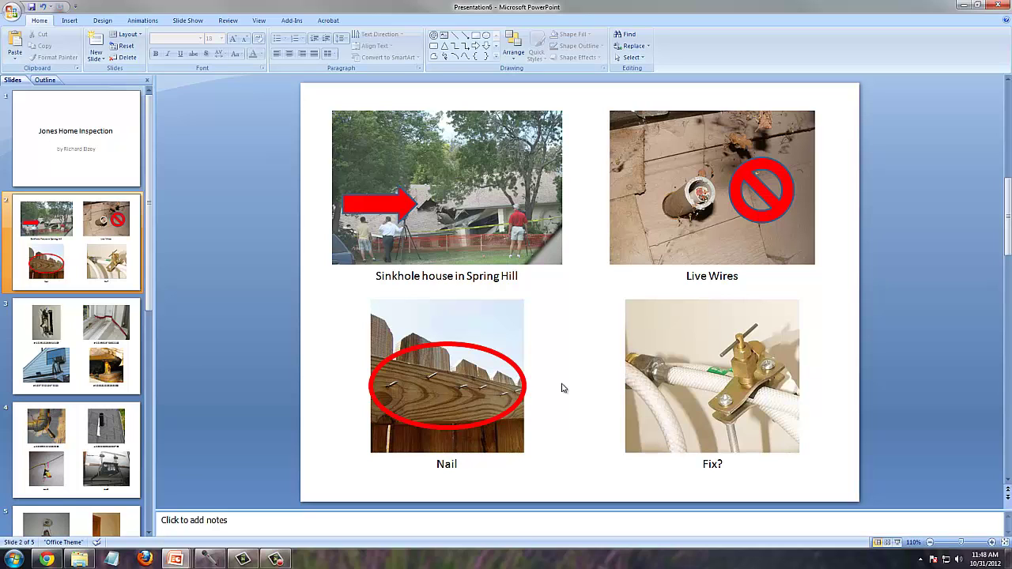
- Step through slides 3 to 5, then return to the title slide
left_click(115, 362)
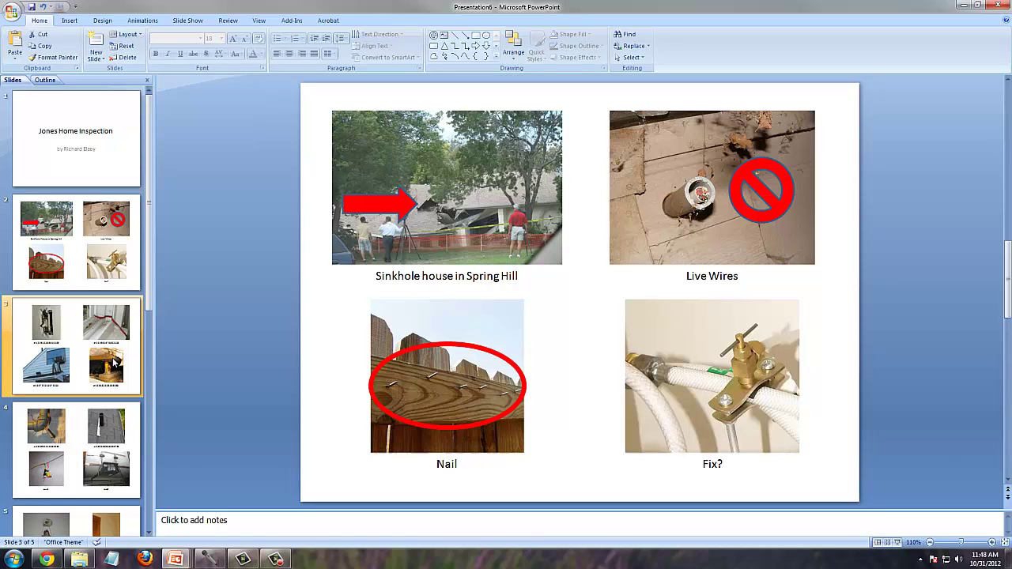
key("Down")
key("Down")
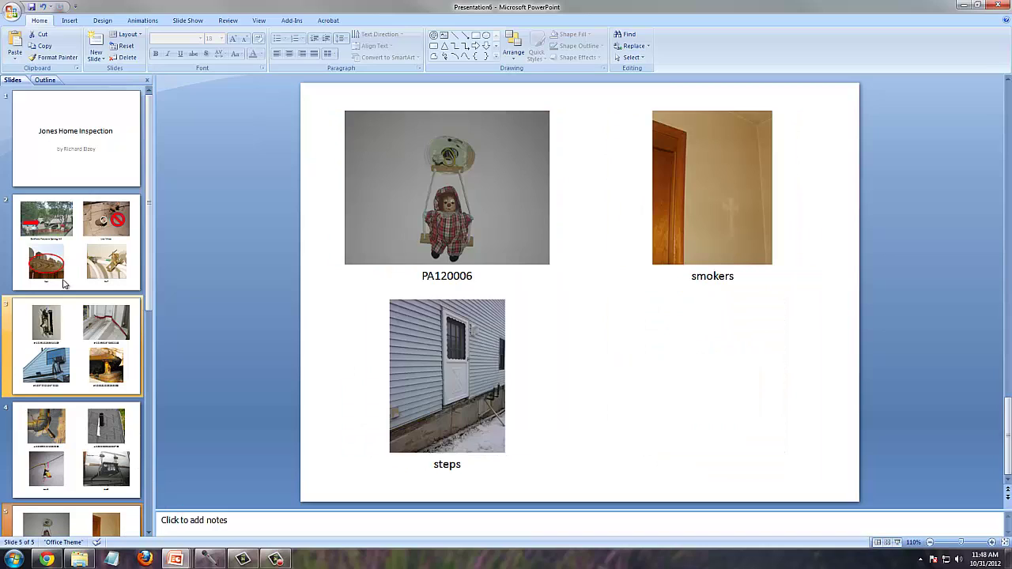
left_click(65, 284)
left_click(68, 176)
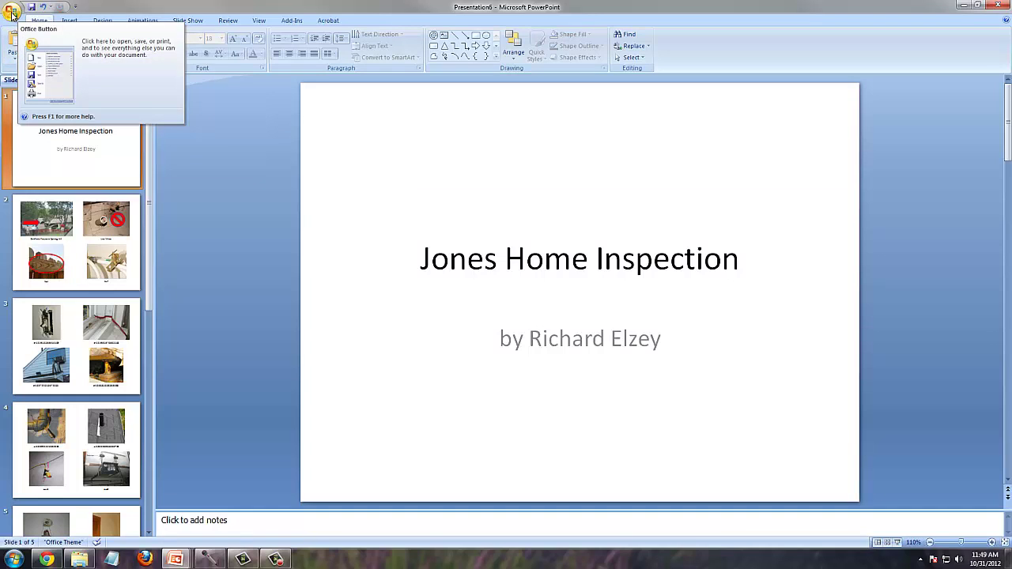
- Print the presentation to the Adobe PDF printer, saving it as 'jones inspection'
left_click(11, 13)
mouse_move(32, 128)
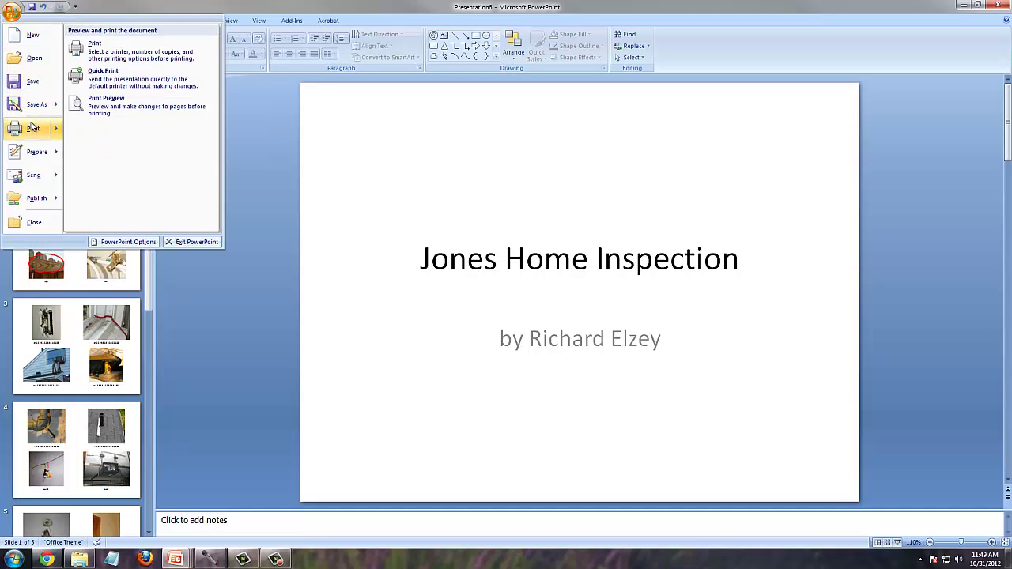
left_click(32, 127)
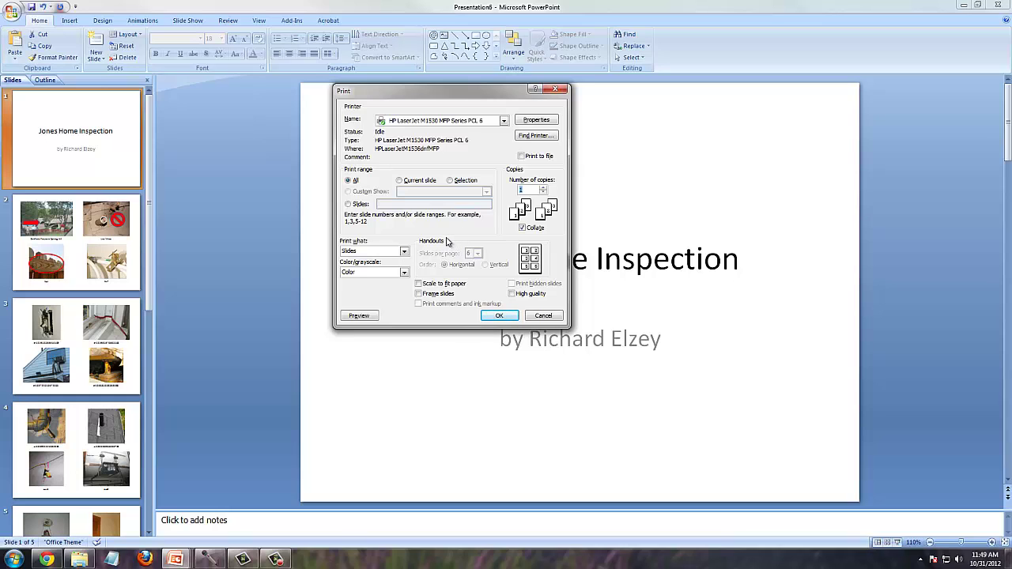
left_click(504, 123)
left_click_drag(505, 174, 506, 141)
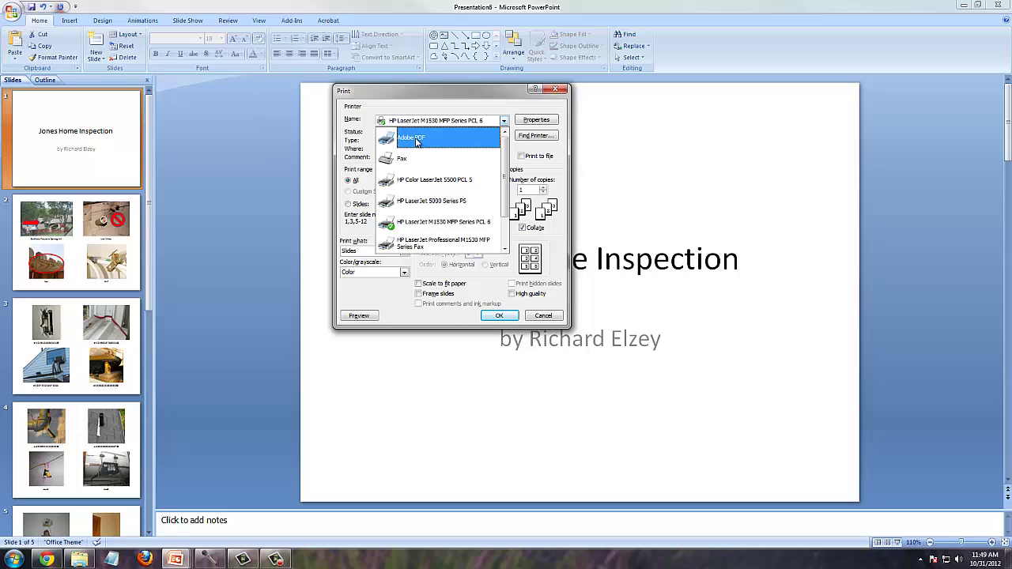
left_click(418, 142)
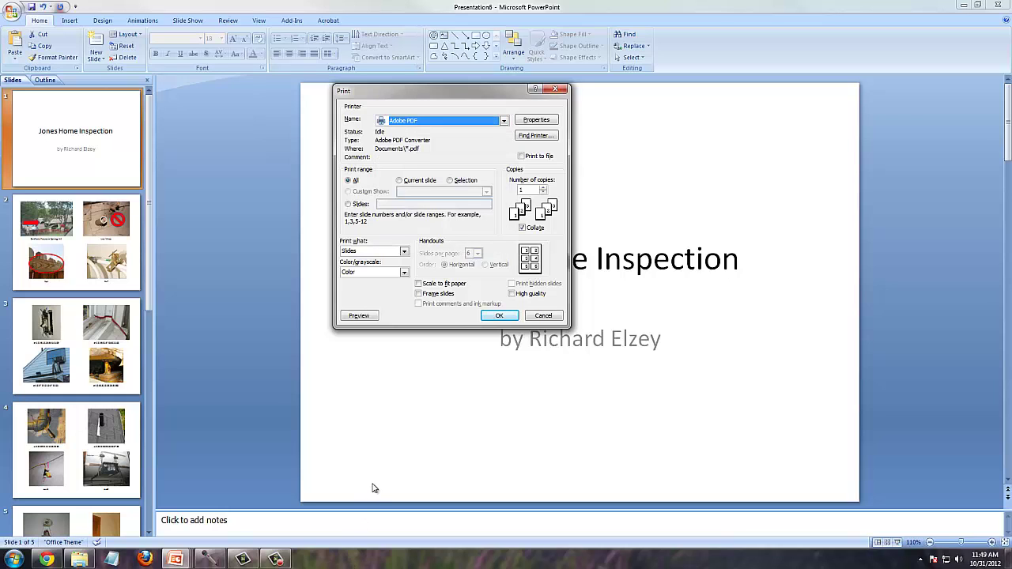
left_click(498, 317)
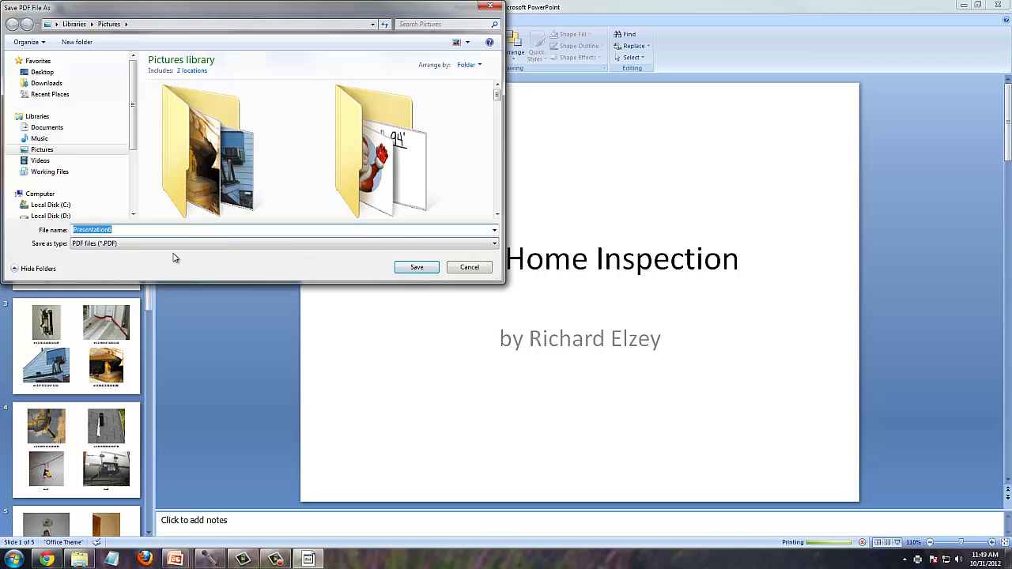
type("jones inspection")
key("Return")
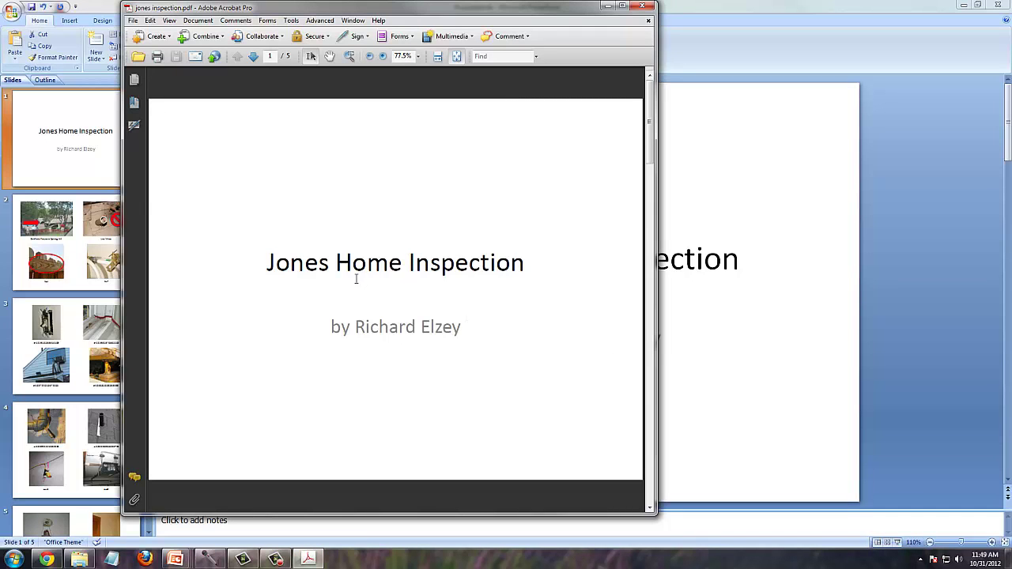
scroll(356, 278, "down", 1)
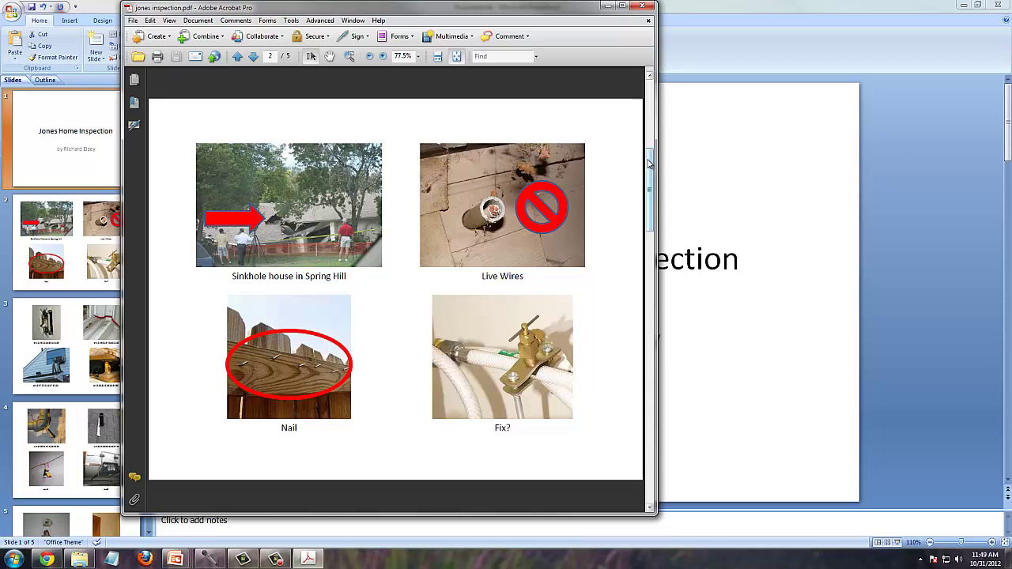
left_click_drag(654, 161, 654, 225)
scroll(400, 355, "down", 4)
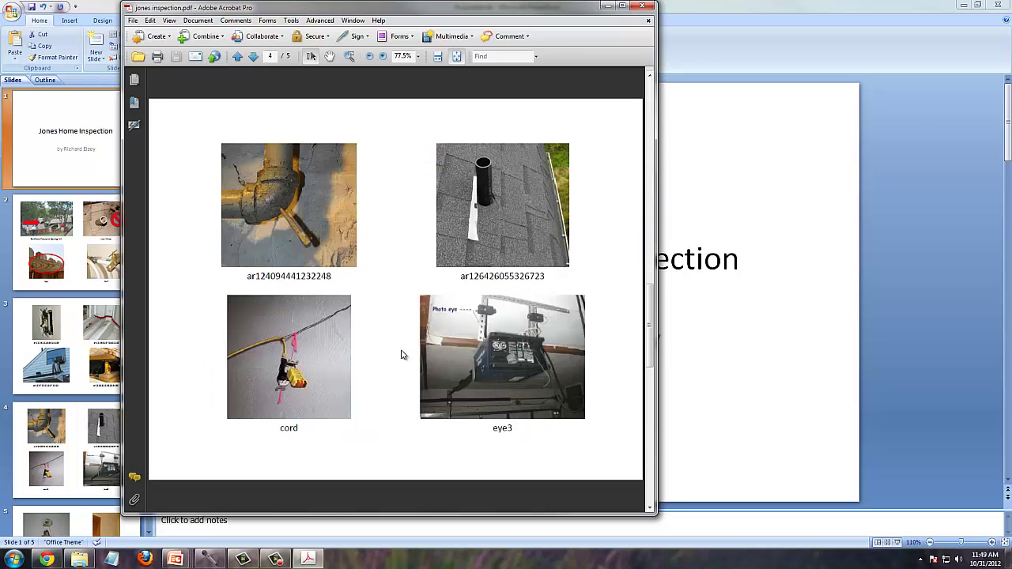
scroll(401, 353, "up", 6)
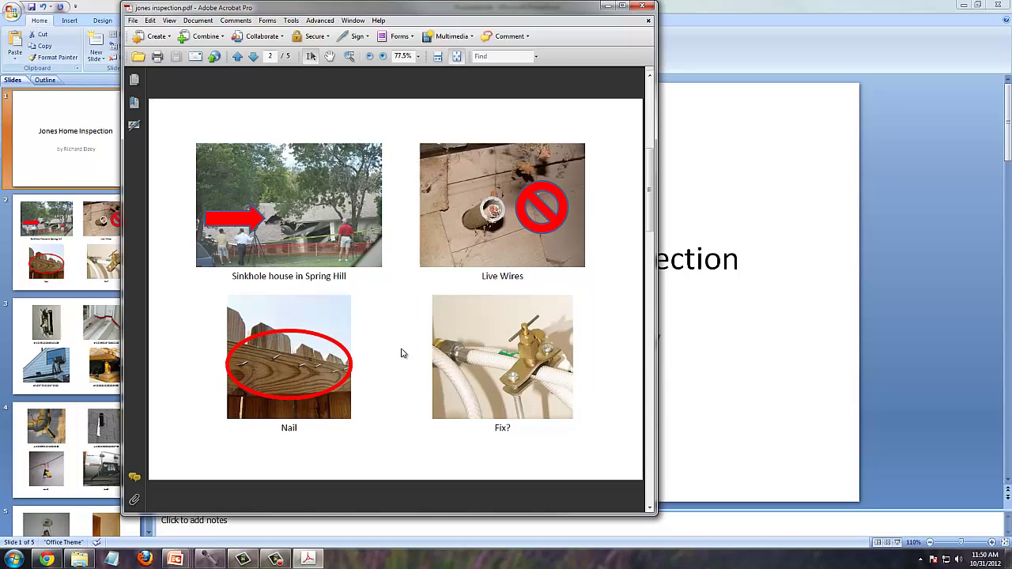
scroll(401, 353, "up", 2)
scroll(401, 348, "down", 4)
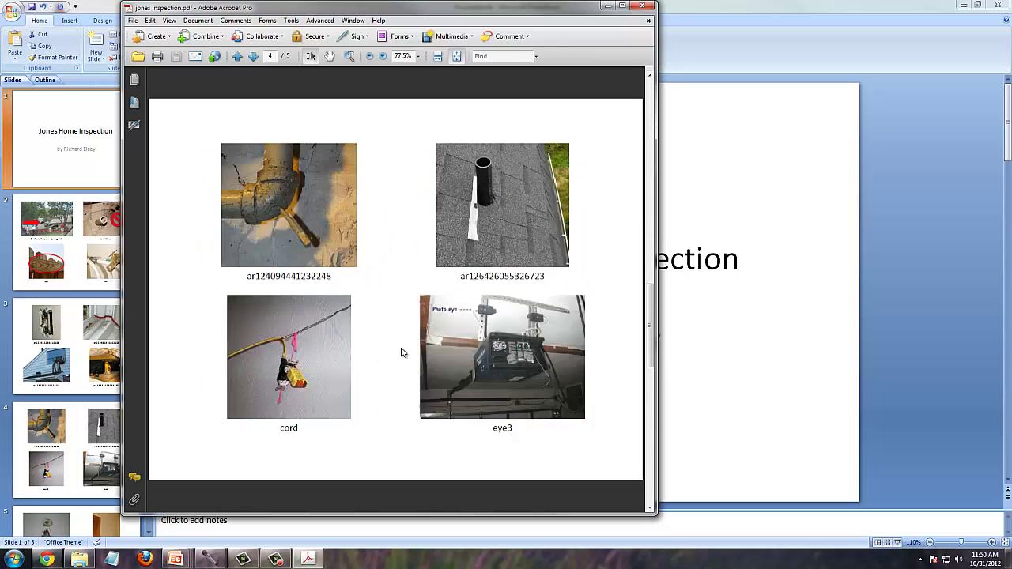
scroll(400, 346, "up", 4)
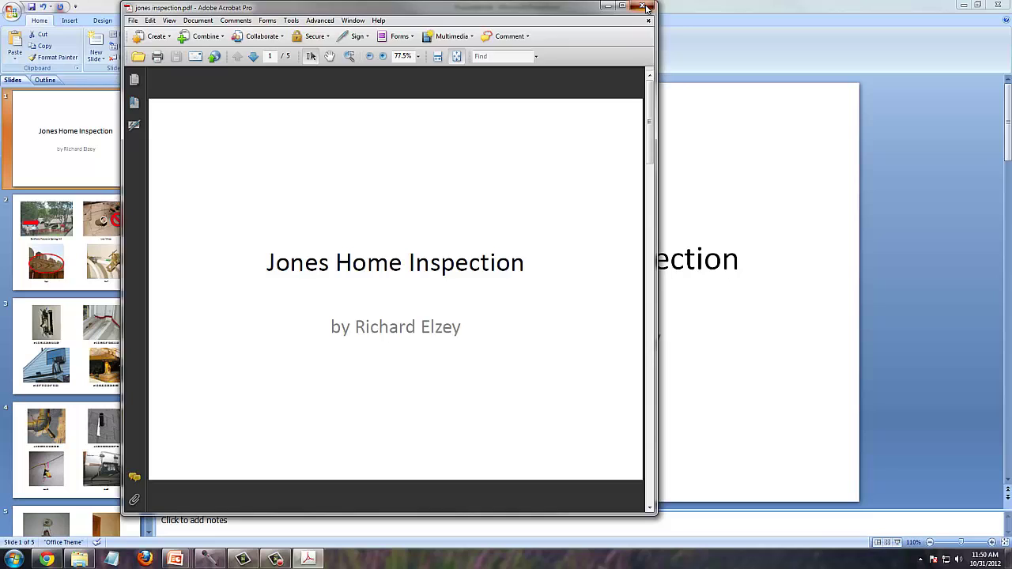
- Close Adobe Acrobat to return to the PowerPoint title slide
left_click(645, 8)
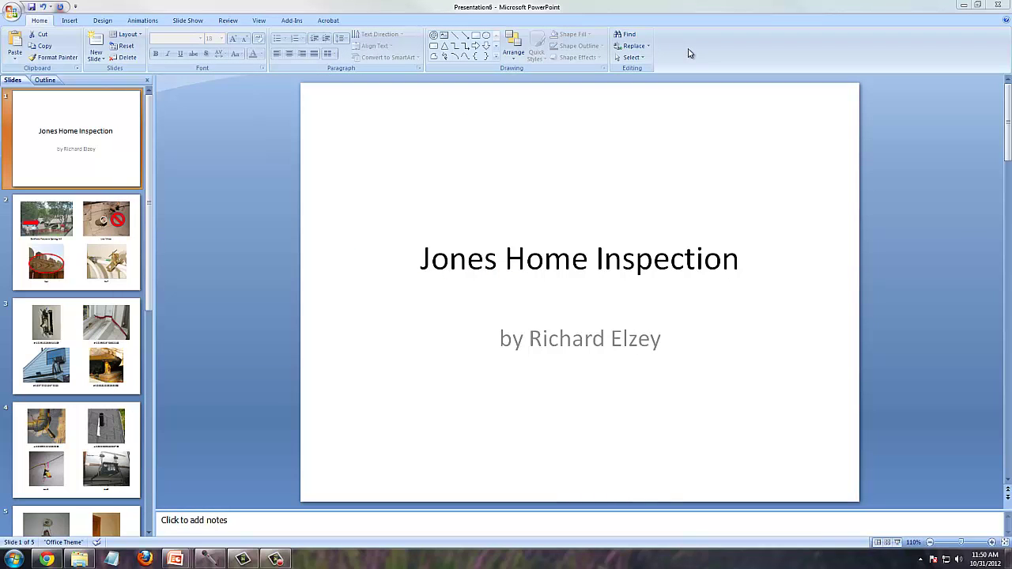